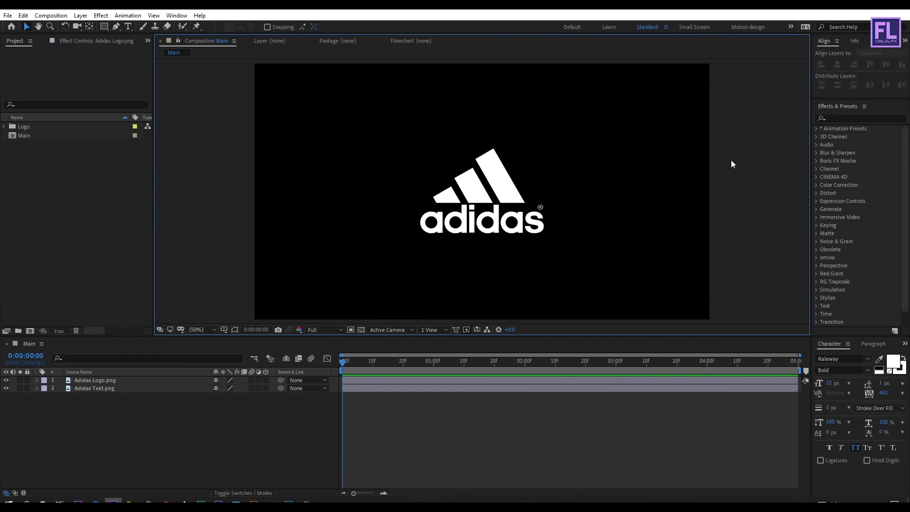
Examine the Adidas Logo.png and Adidas Text.png layers separately by switching each one's visibility off and back on
click(479, 185)
click(483, 221)
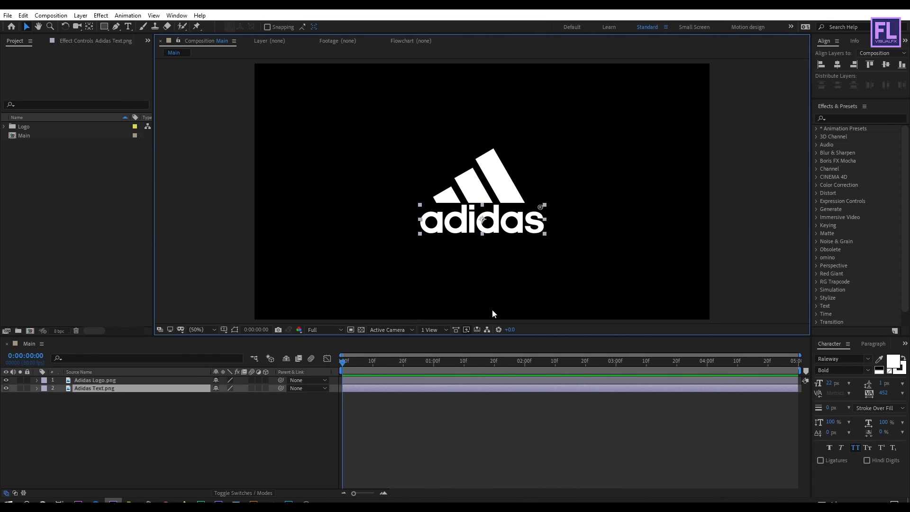
click(7, 388)
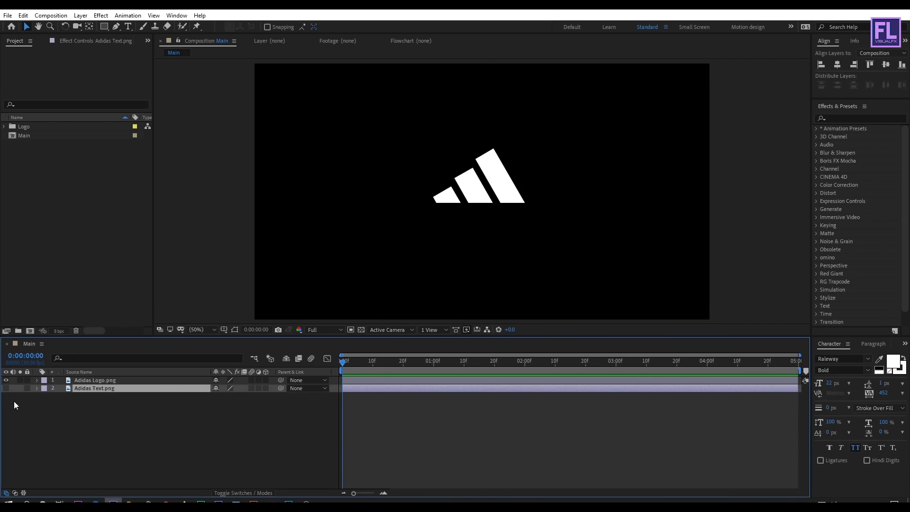
click(6, 389)
click(6, 381)
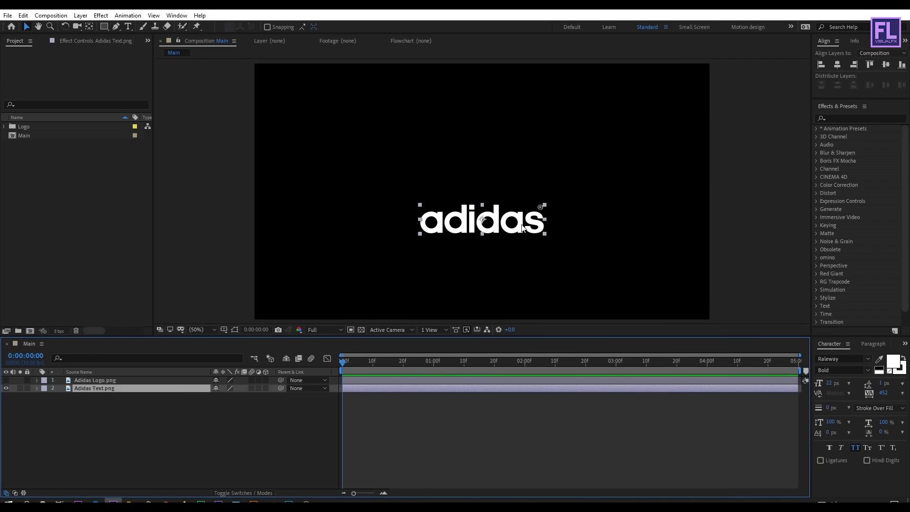
click(6, 381)
click(51, 422)
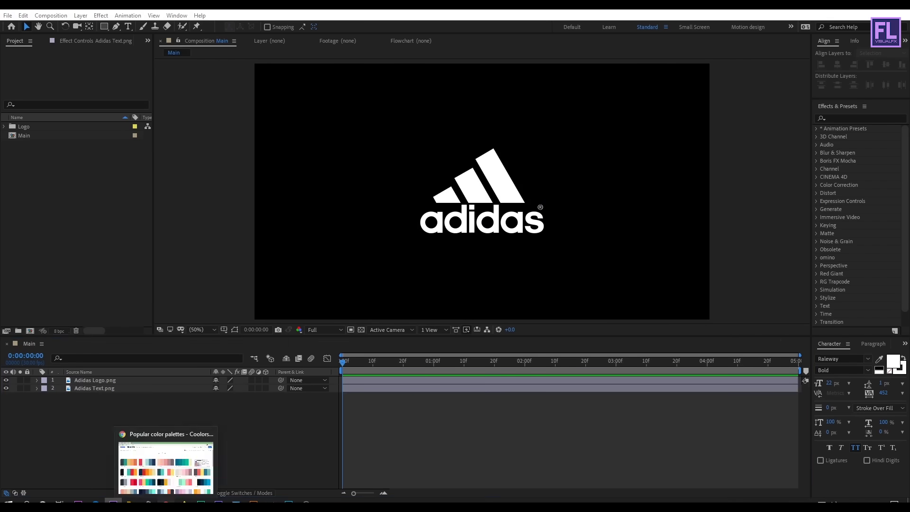
Switch to the Coolors popular palettes in the browser and export the navy, grey-blue, off-white and two-reds palette as an image
click(166, 502)
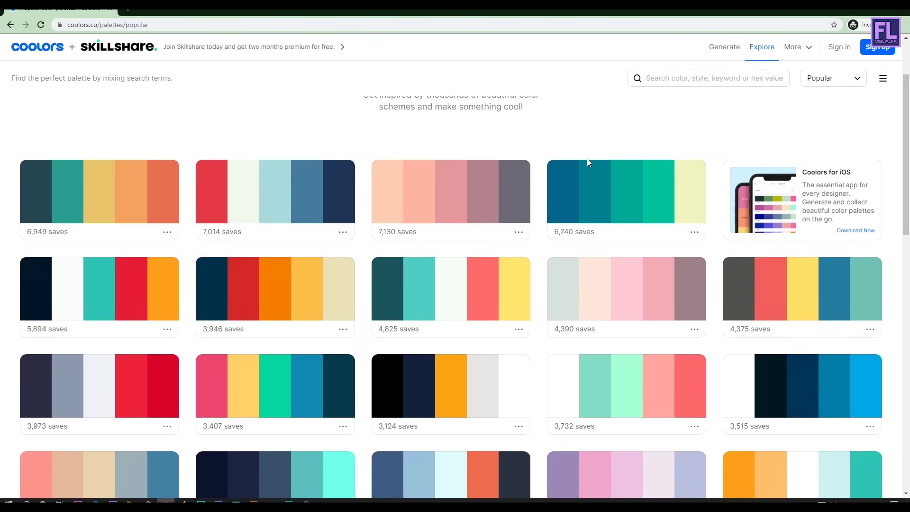
scroll(587, 158, up, 2)
scroll(569, 164, down, 2)
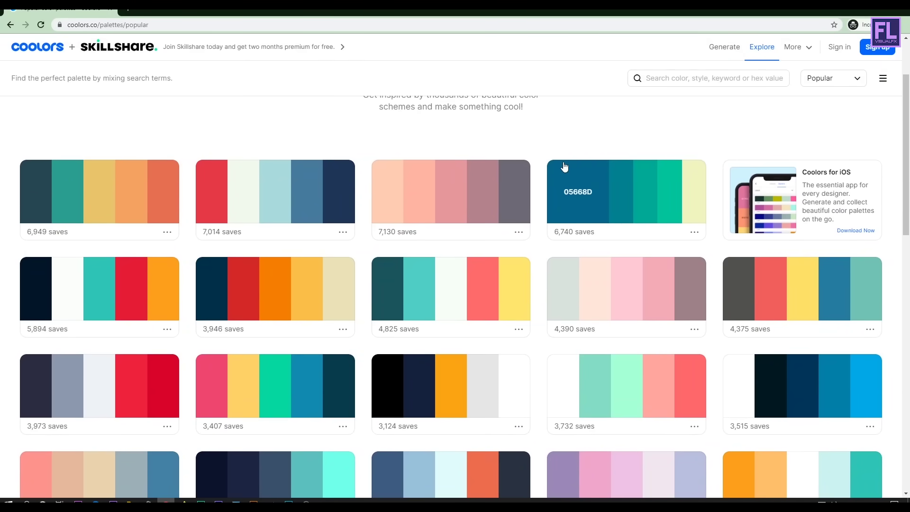
scroll(71, 197, down, 7)
scroll(721, 352, up, 3)
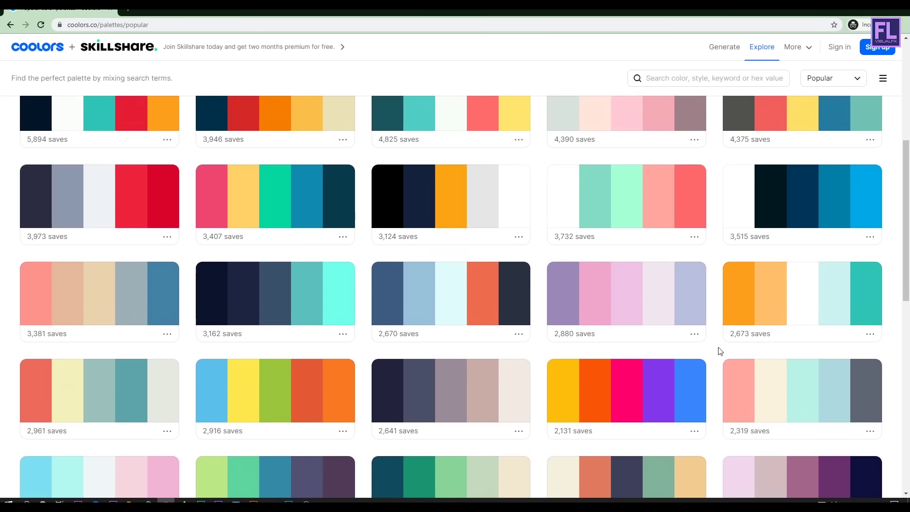
scroll(720, 352, up, 3)
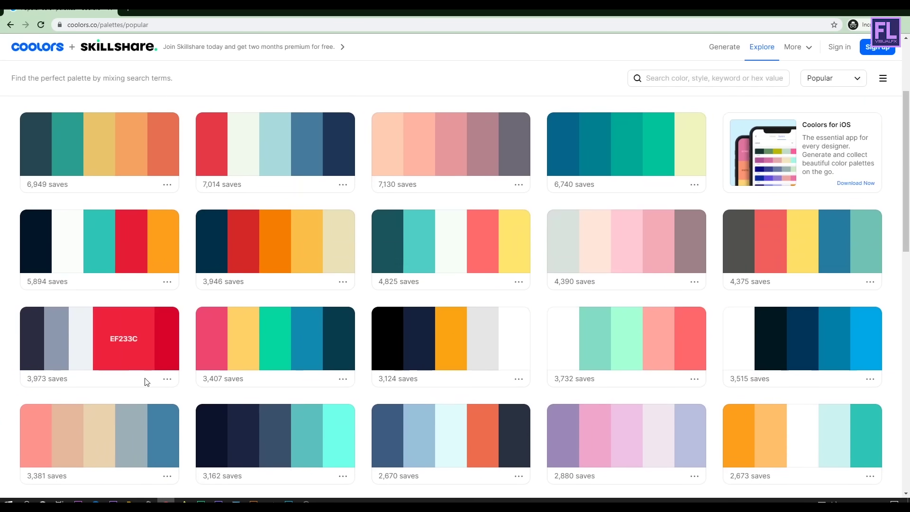
click(167, 380)
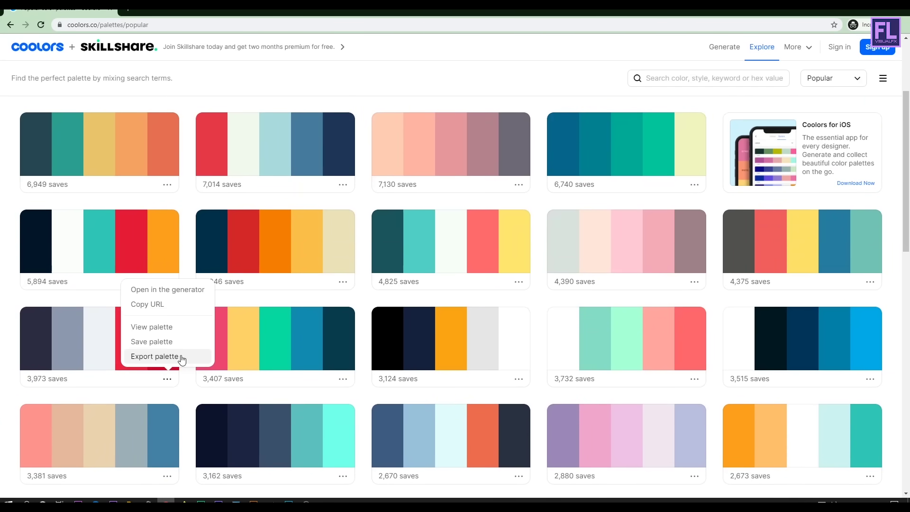
click(182, 360)
click(511, 253)
click(434, 347)
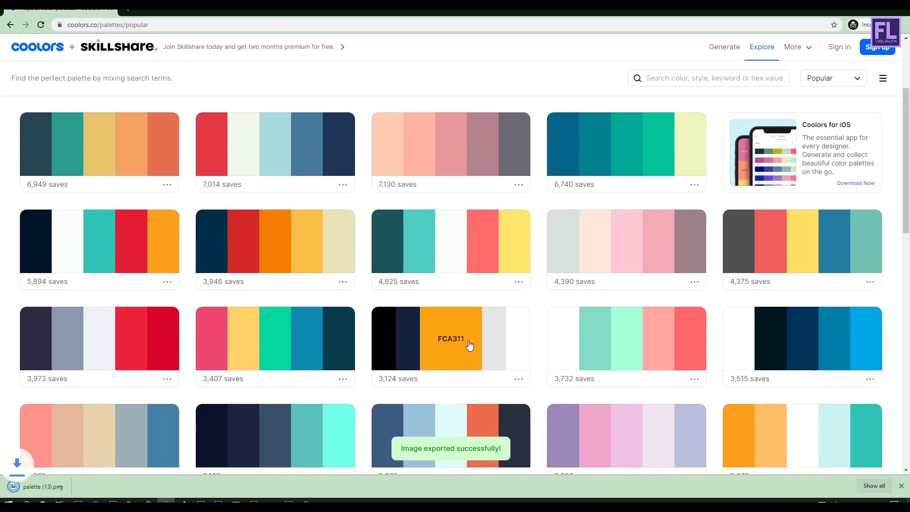
Import palette (13).png into the After Effects project and place it, scaled down, in the lower-right corner of the Main composition
drag(40, 487, 83, 211)
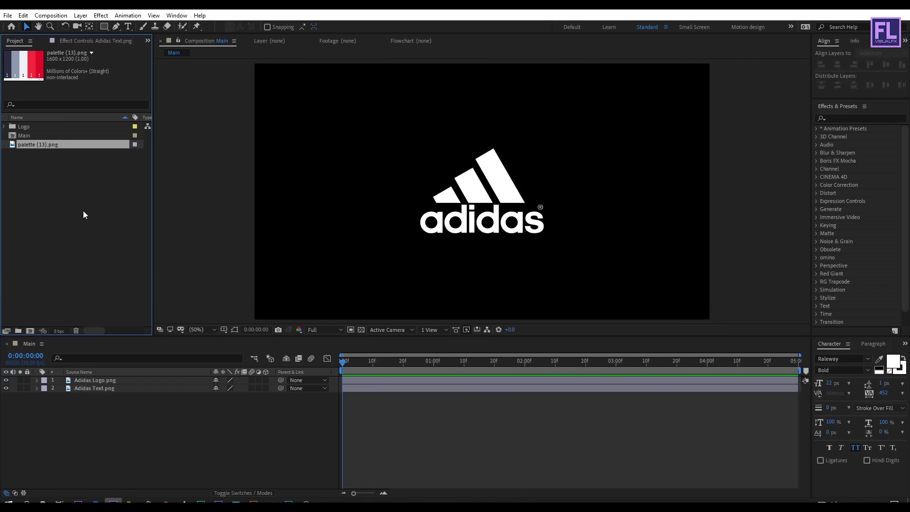
click(64, 214)
drag(33, 143, 521, 303)
drag(686, 166, 548, 246)
drag(545, 284, 764, 313)
click(716, 309)
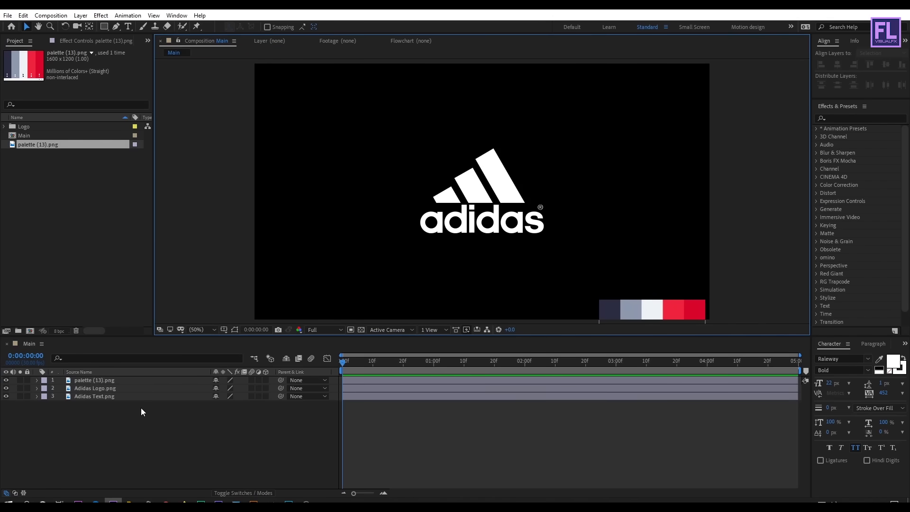
Create a 1920 x 1080 solid named BG in the palette's brighter red and place it beneath all other layers
right_click(98, 429)
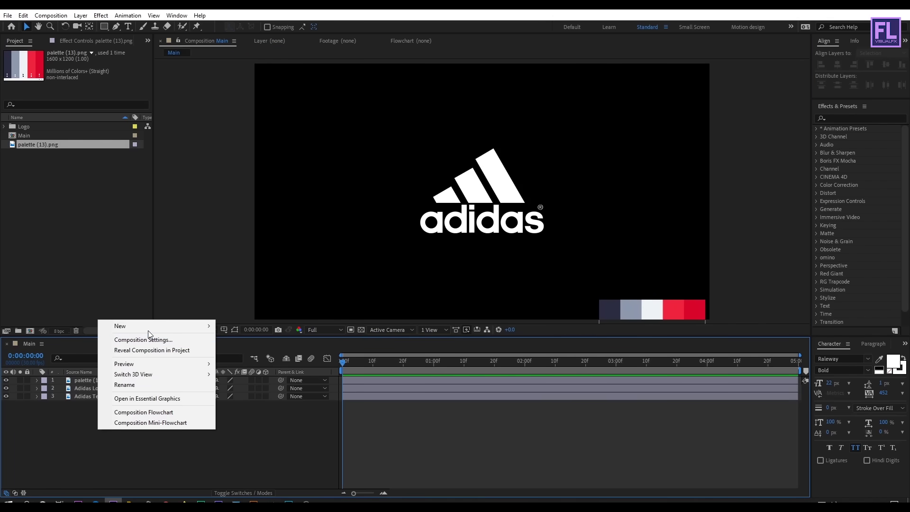
mouse_move(148, 327)
click(237, 350)
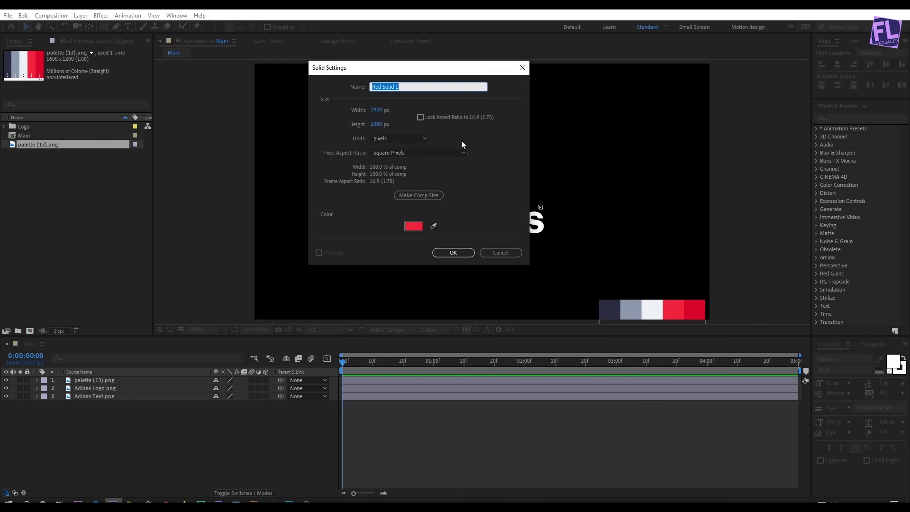
text(BG)
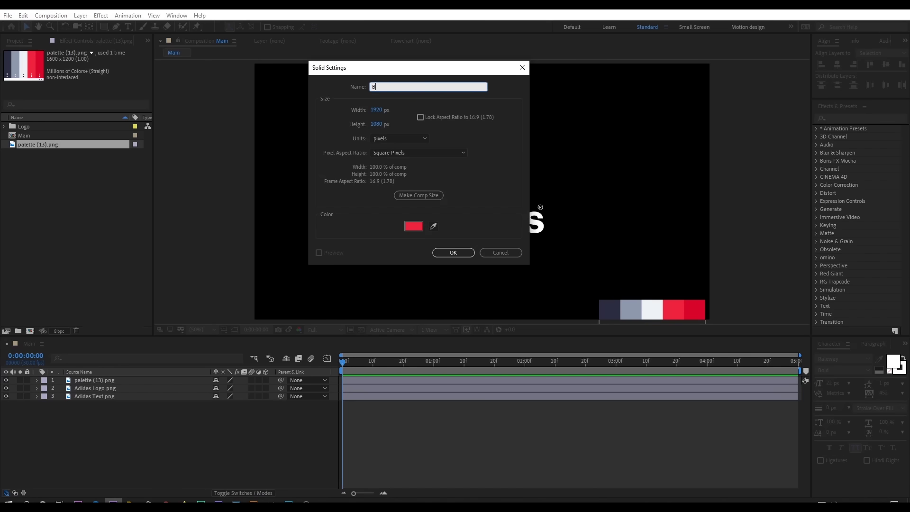
click(433, 226)
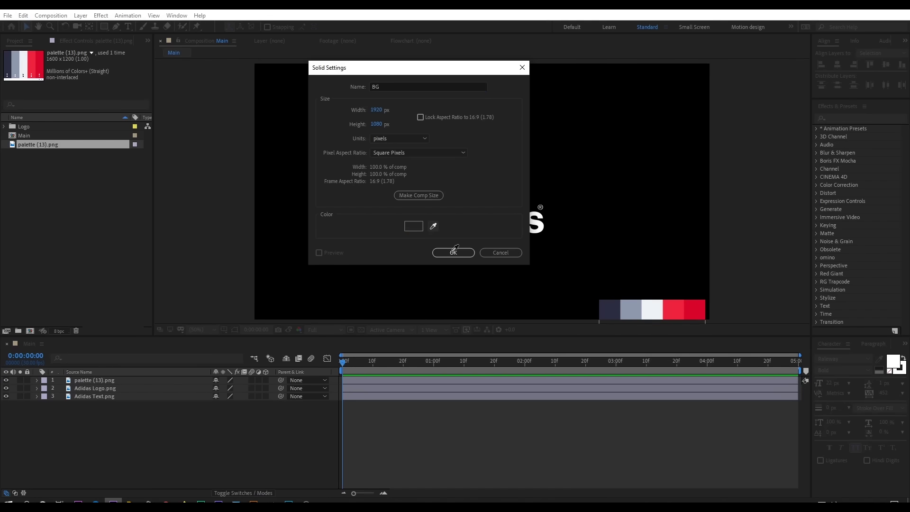
click(677, 309)
click(464, 256)
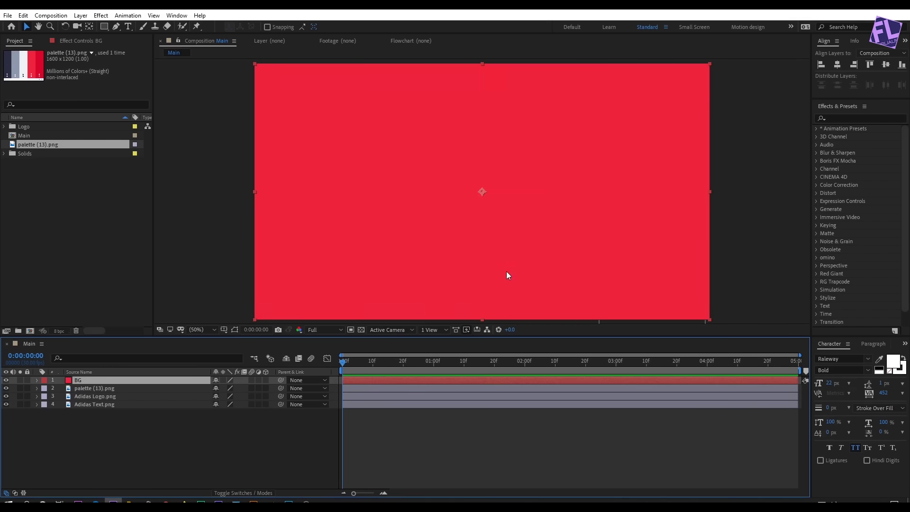
drag(94, 381, 96, 428)
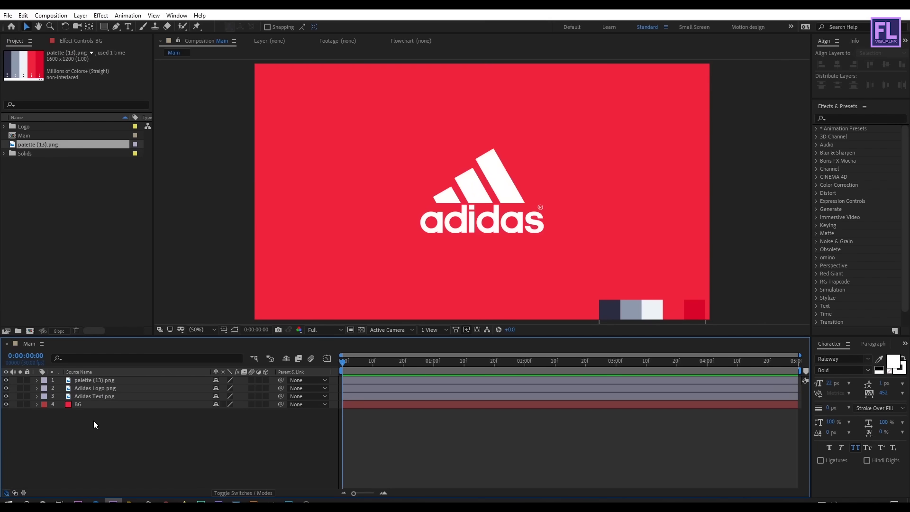
Hide the Adidas Text.png layer and pre-compose Adidas Logo.png as Logo, moving all attributes into the new composition
click(114, 397)
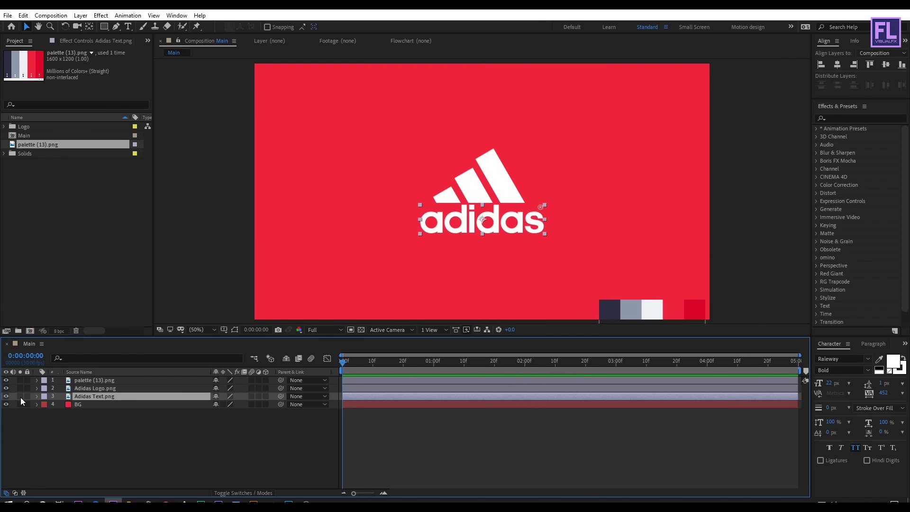
click(7, 396)
click(516, 195)
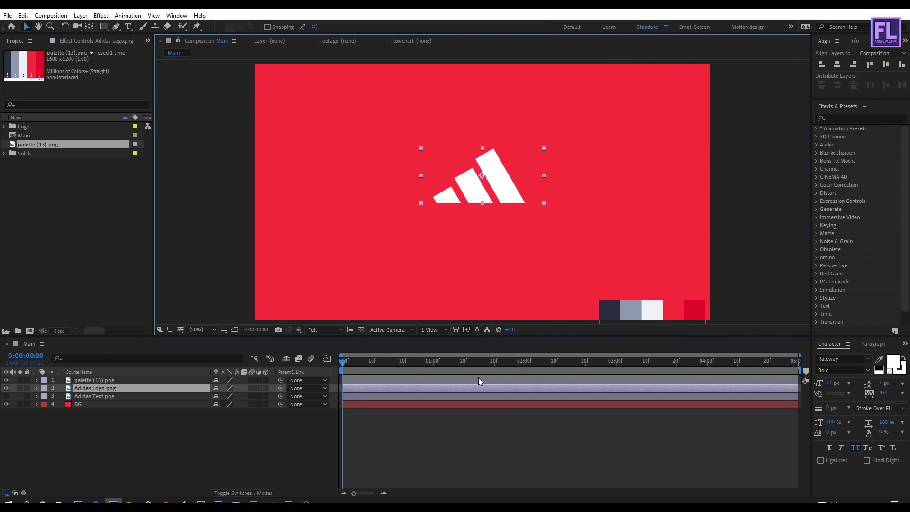
right_click(110, 389)
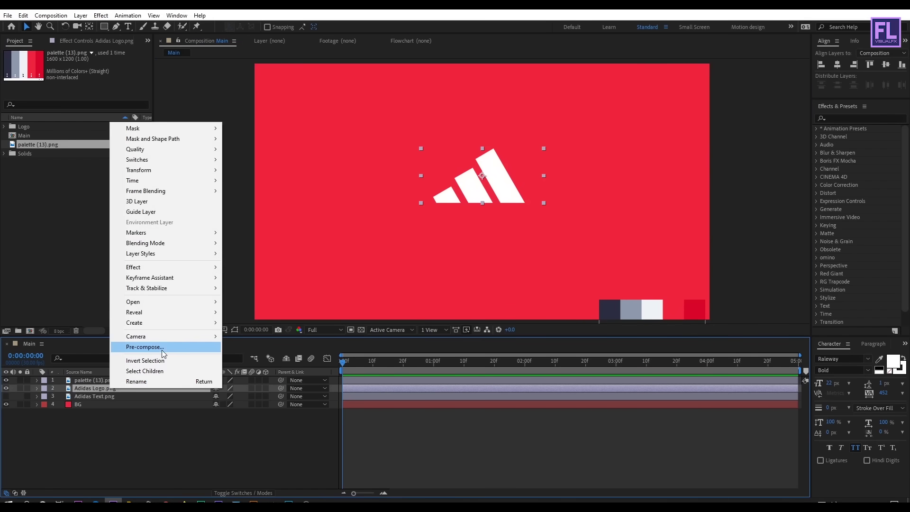
click(160, 345)
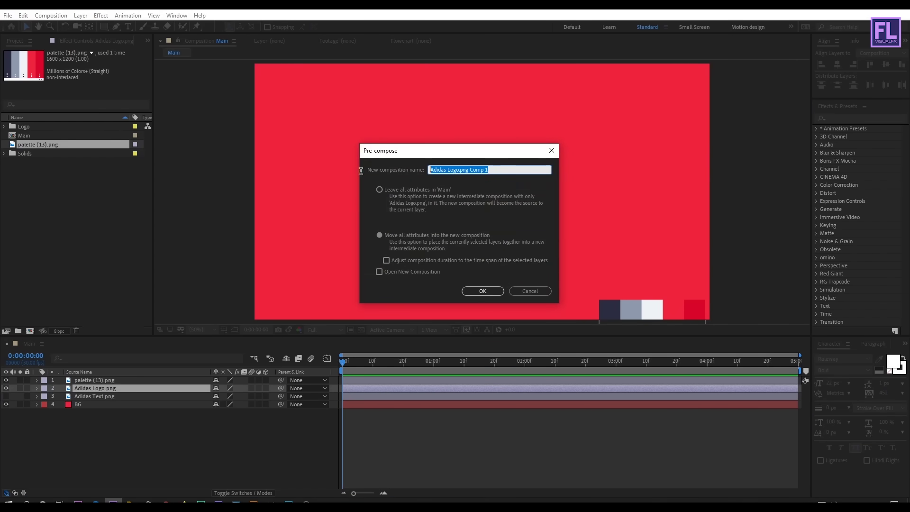
text(Logo)
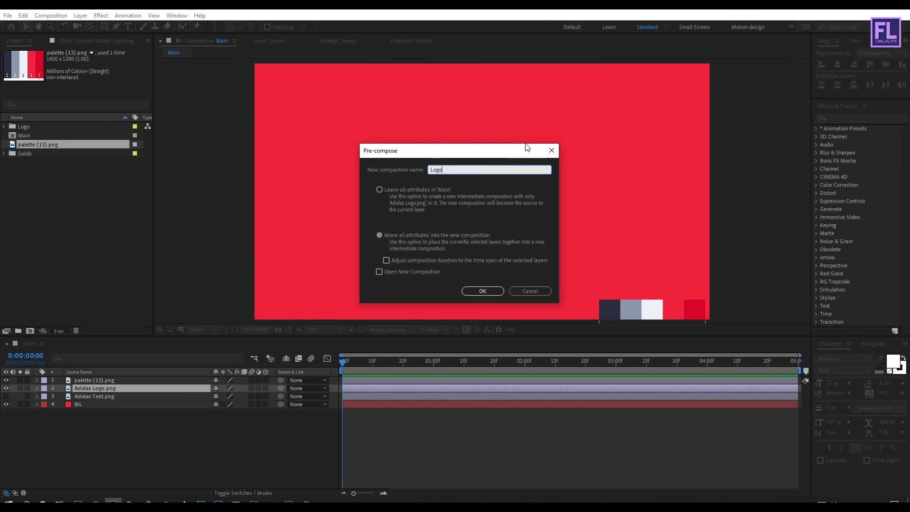
drag(527, 148, 507, 131)
click(408, 215)
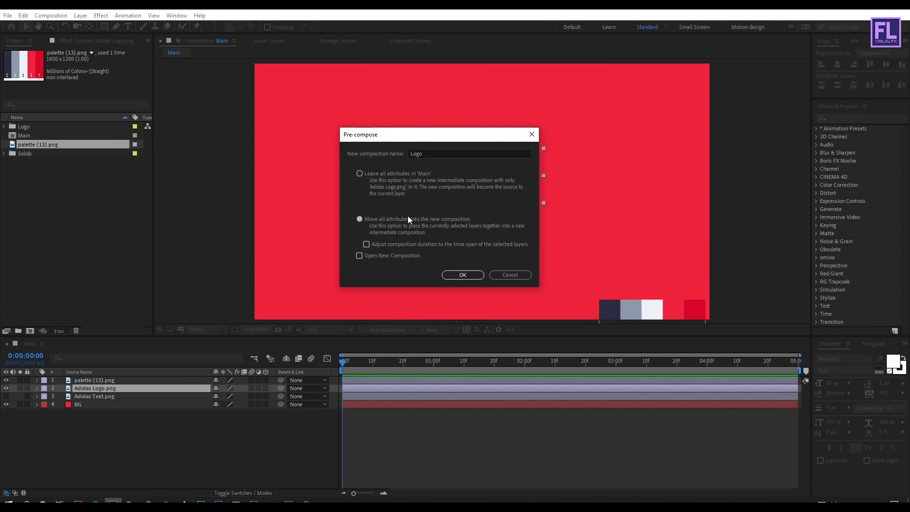
click(463, 275)
click(186, 457)
Apply the Fill effect to the Logo layer and set its color to white
click(94, 389)
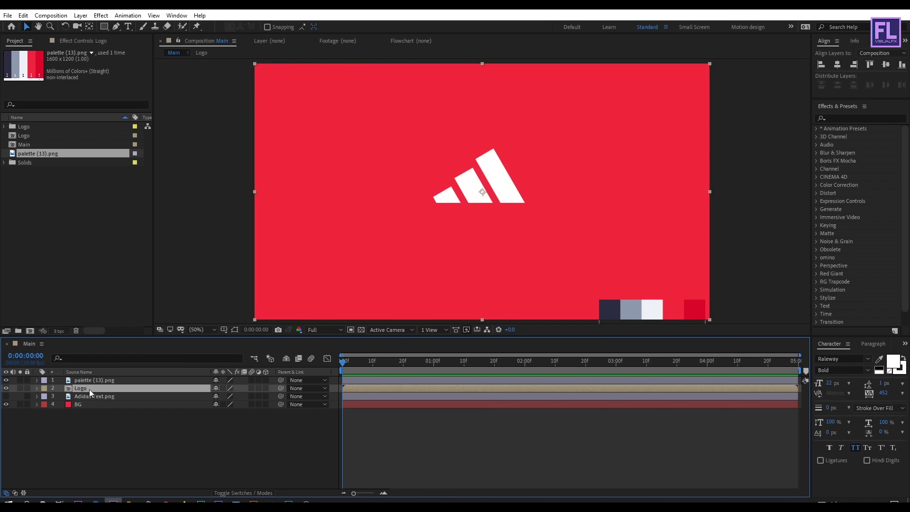
click(854, 118)
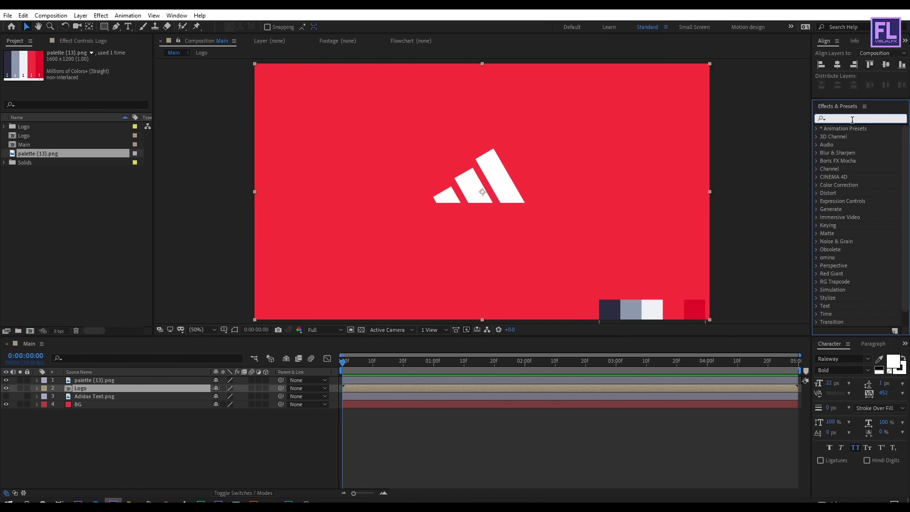
text(fill)
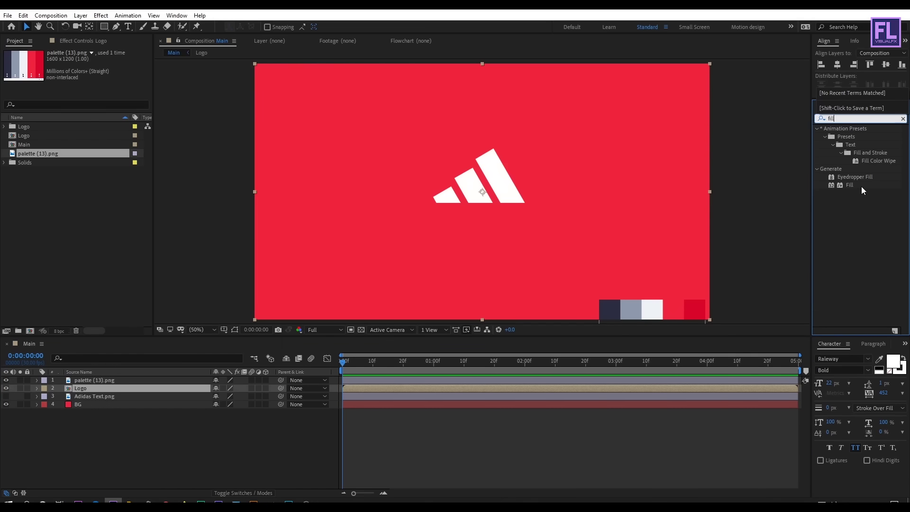
drag(846, 187, 83, 390)
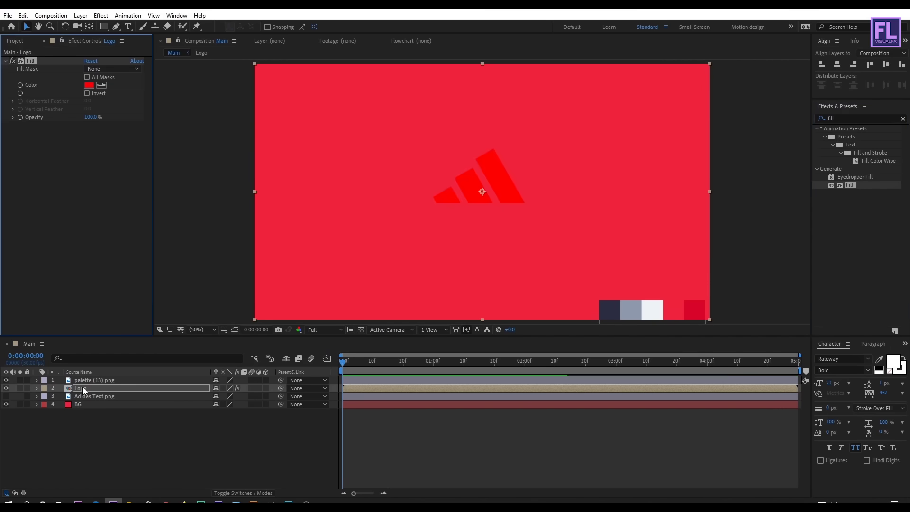
click(89, 85)
click(518, 269)
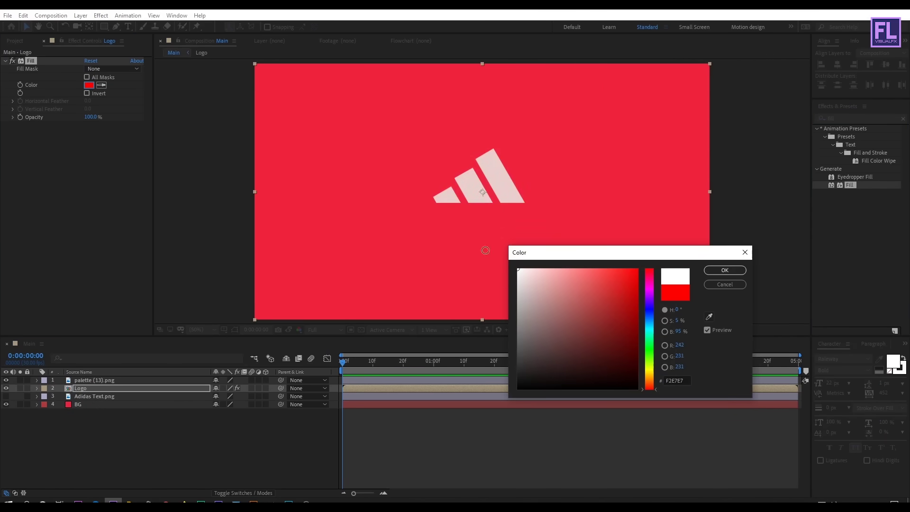
click(712, 270)
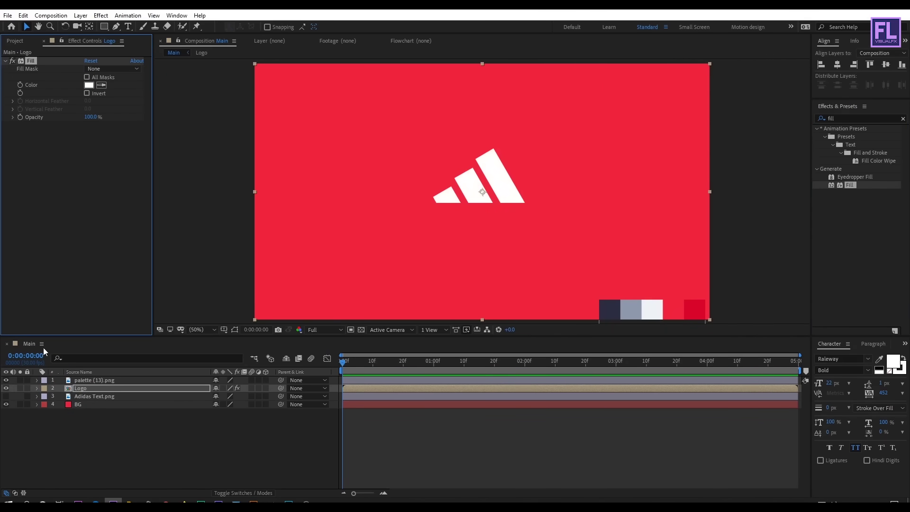
Auto-trace the Logo layer at the current frame using the Alpha channel, and inspect the traced mask outlines in the viewer
click(80, 390)
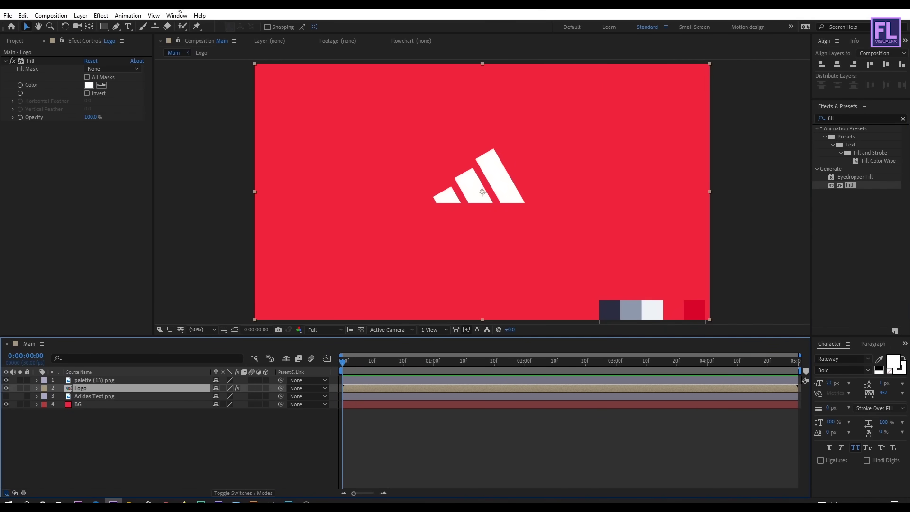
click(80, 15)
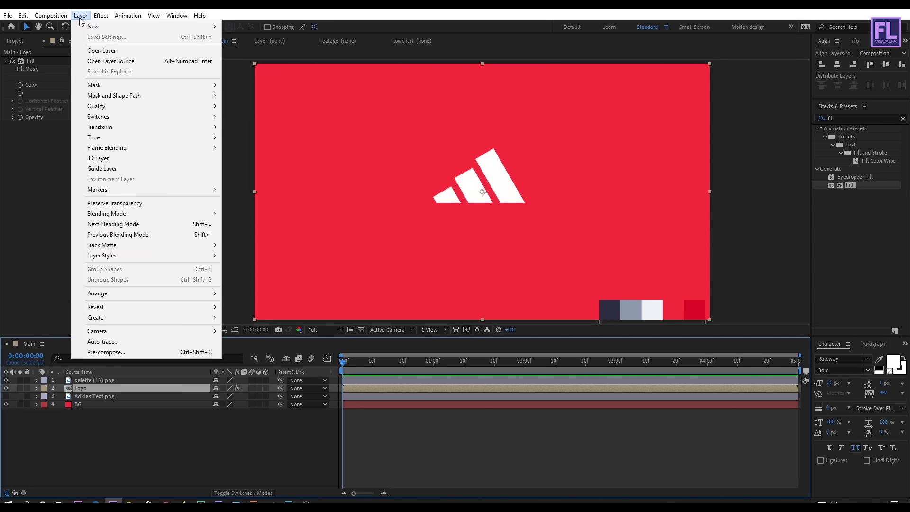
click(120, 343)
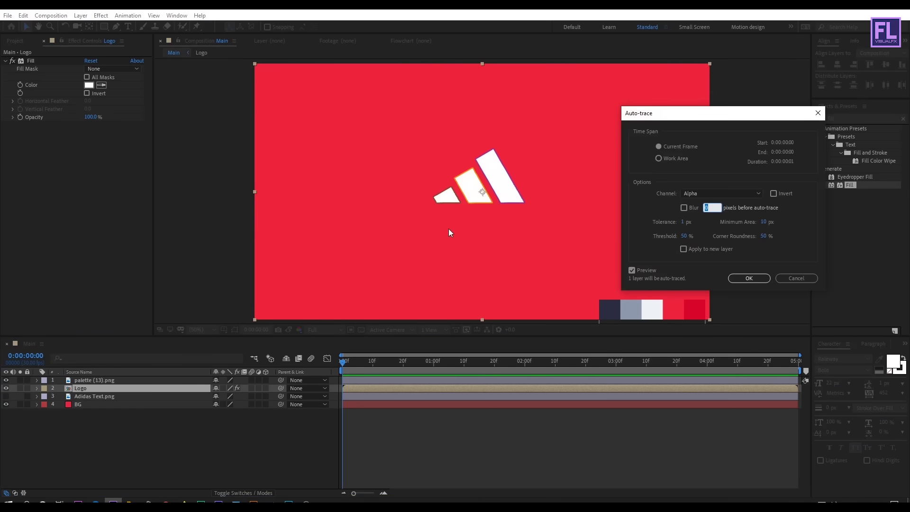
click(712, 193)
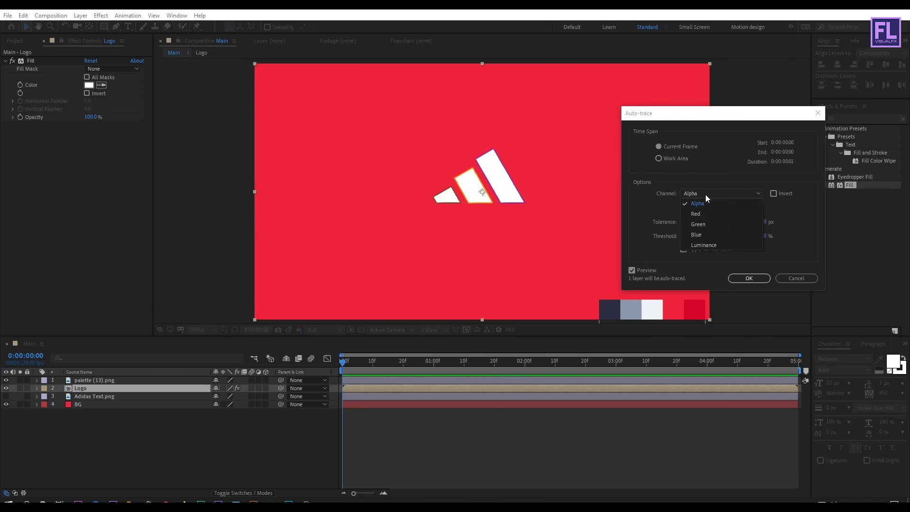
click(727, 203)
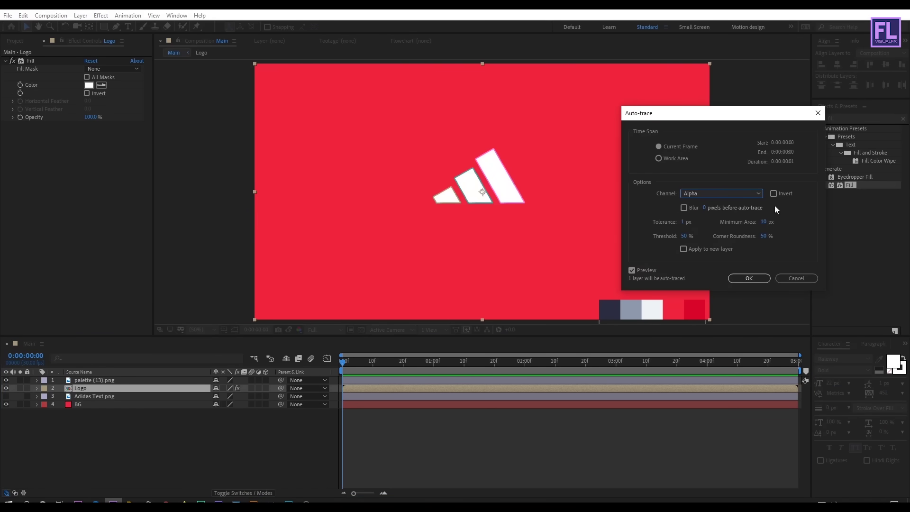
click(763, 278)
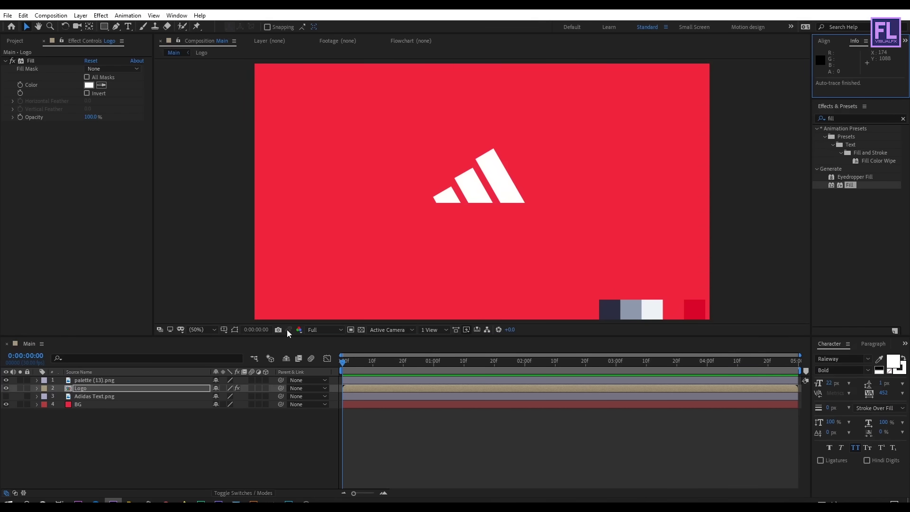
key(period)
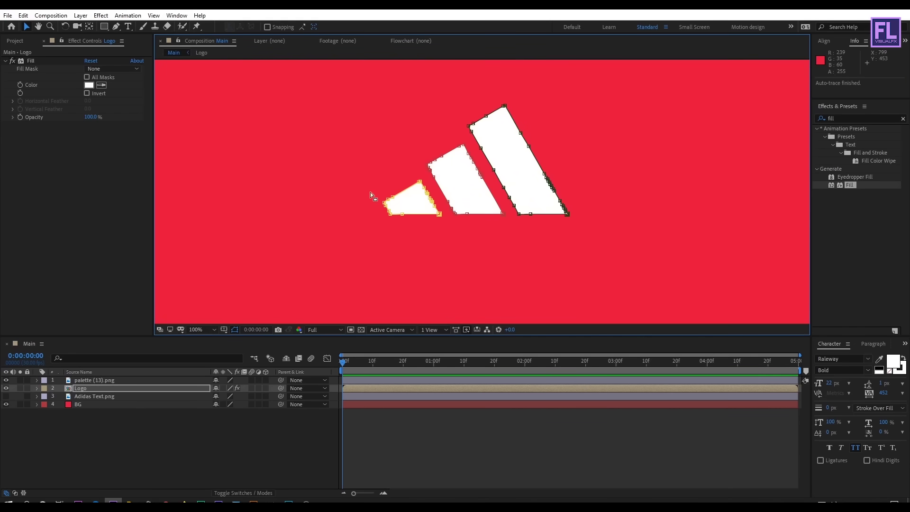
key(comma)
click(234, 330)
click(234, 331)
Find the Stroke effect and apply it to the Logo layer
click(866, 118)
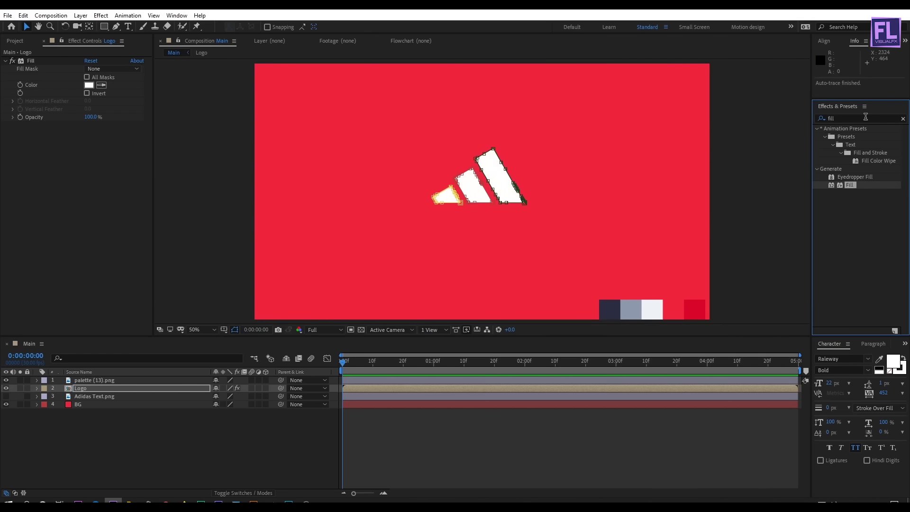
text(stroke)
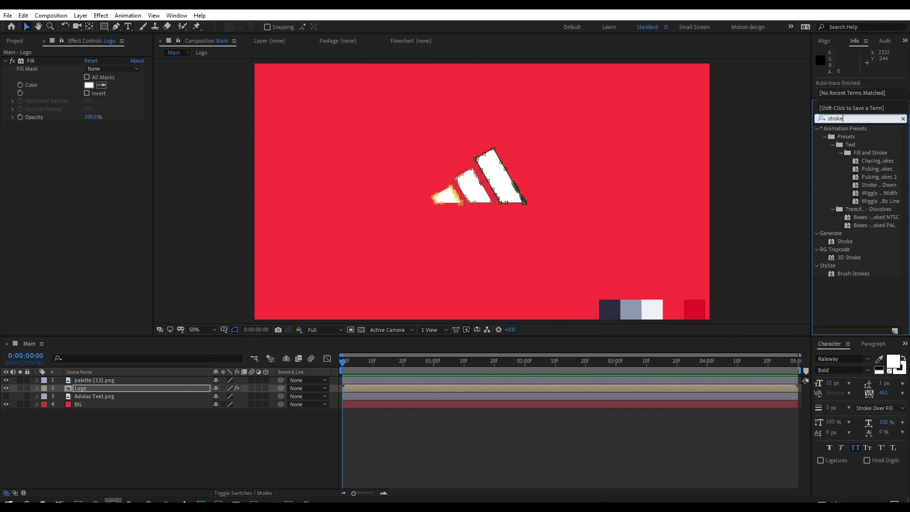
mouse_move(847, 243)
mouse_down()
mouse_move(446, 268)
mouse_move(97, 393)
mouse_up()
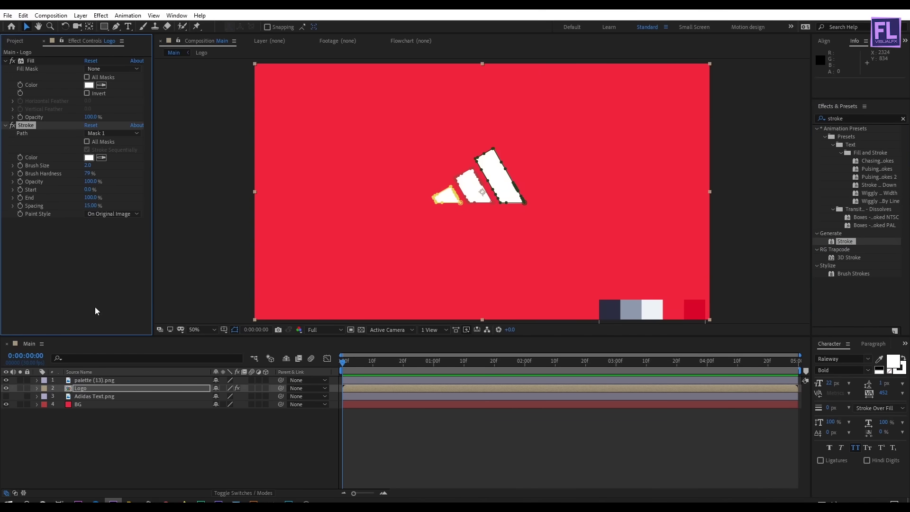
Set the Stroke to 100 % Brush Hardness on All Masks, with Stroke Sequentially off and Paint Style set to Reveal Original Image
drag(111, 171, 264, 169)
click(86, 143)
click(87, 150)
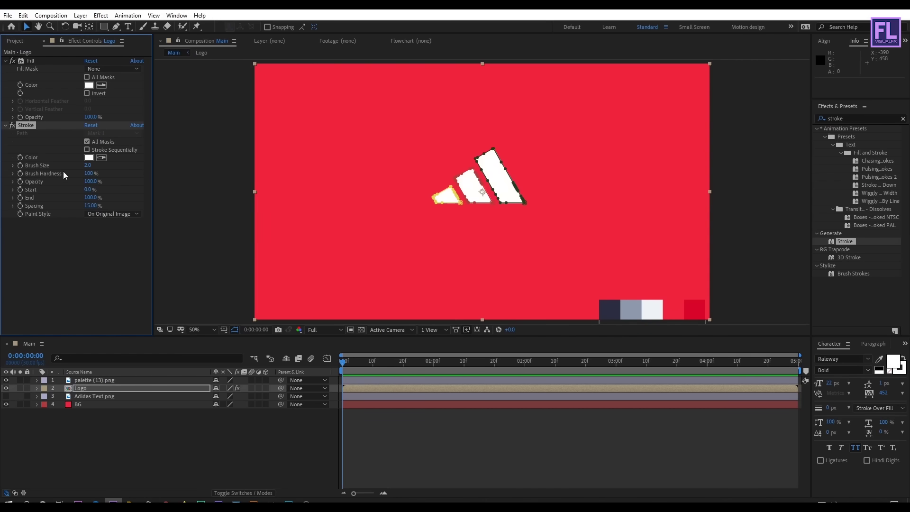
click(106, 215)
click(119, 244)
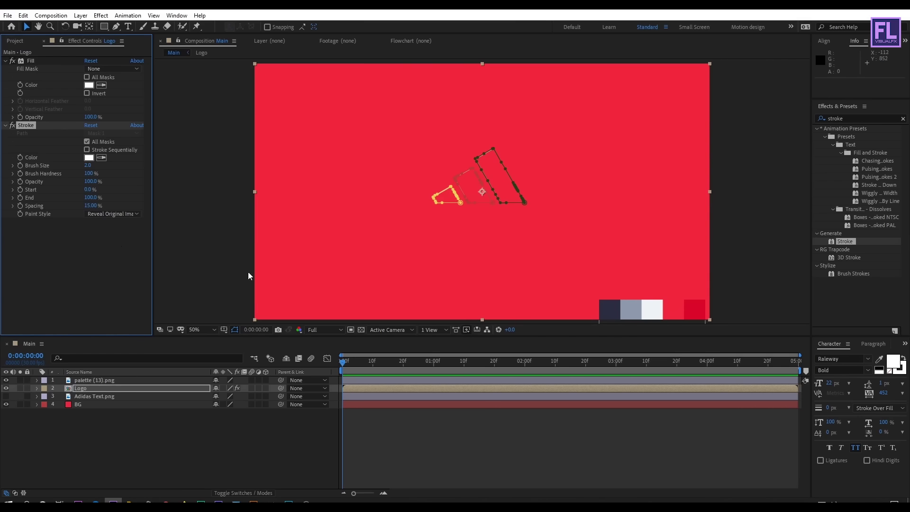
Set the Stroke's Brush Size to 14.9 so the logo's traced outlines are thicker
click(157, 428)
scroll(494, 192, up, 2)
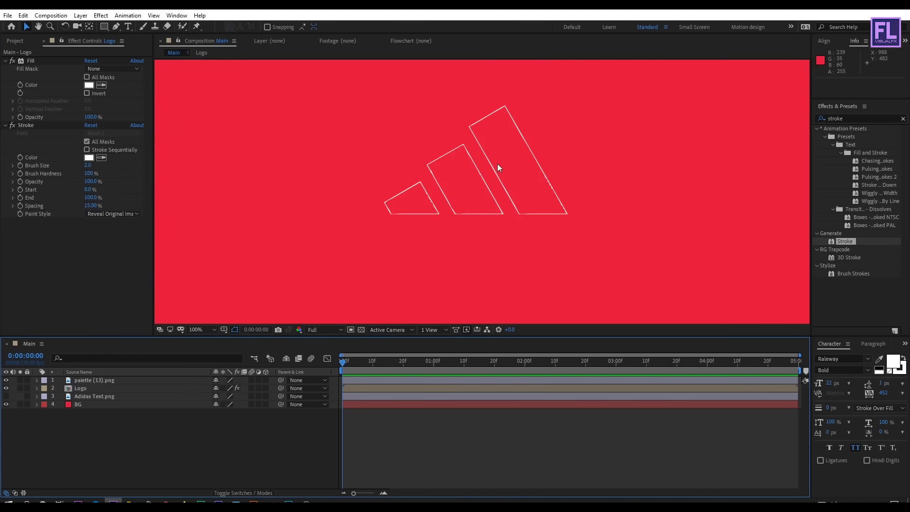
drag(89, 165, 140, 159)
scroll(332, 193, down, 2)
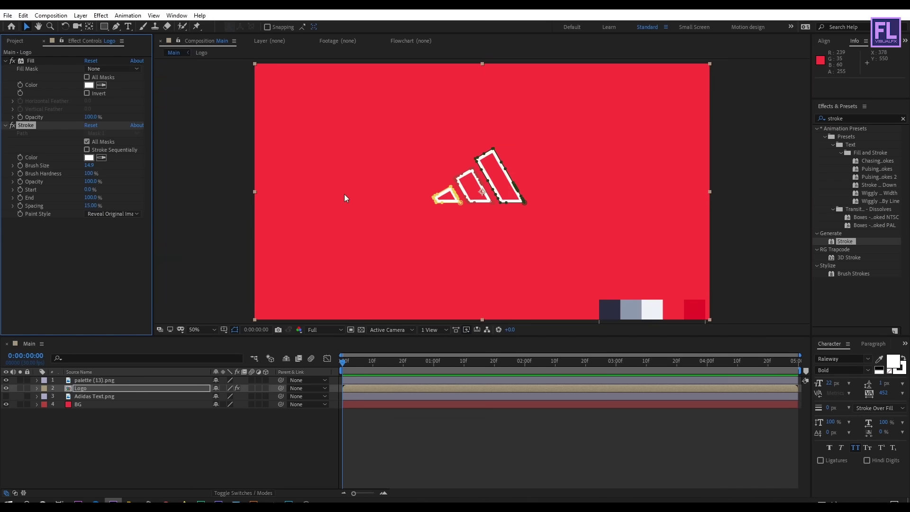
click(223, 200)
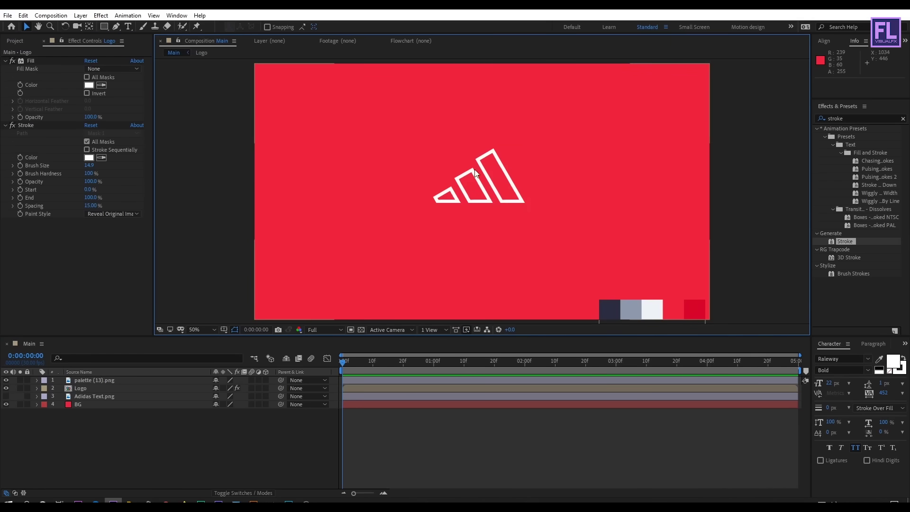
Animate the Stroke's Brush Size from 0 at the first frame to 14.9 at about frame 5, with Easy Ease on both keyframes
drag(356, 365, 342, 364)
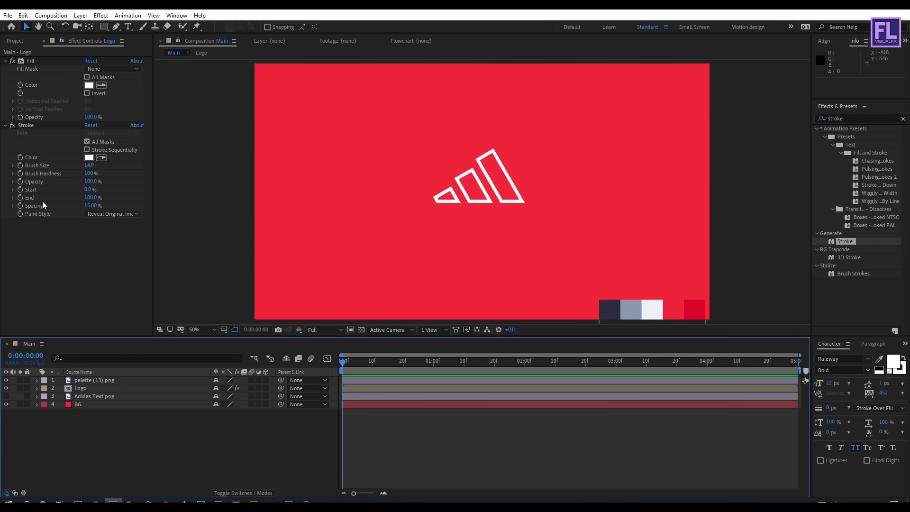
click(19, 167)
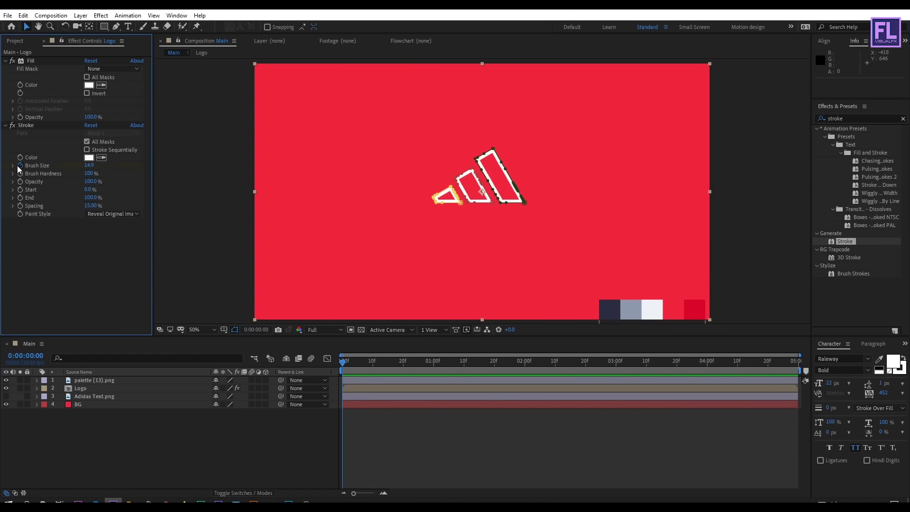
click(92, 391)
key(u)
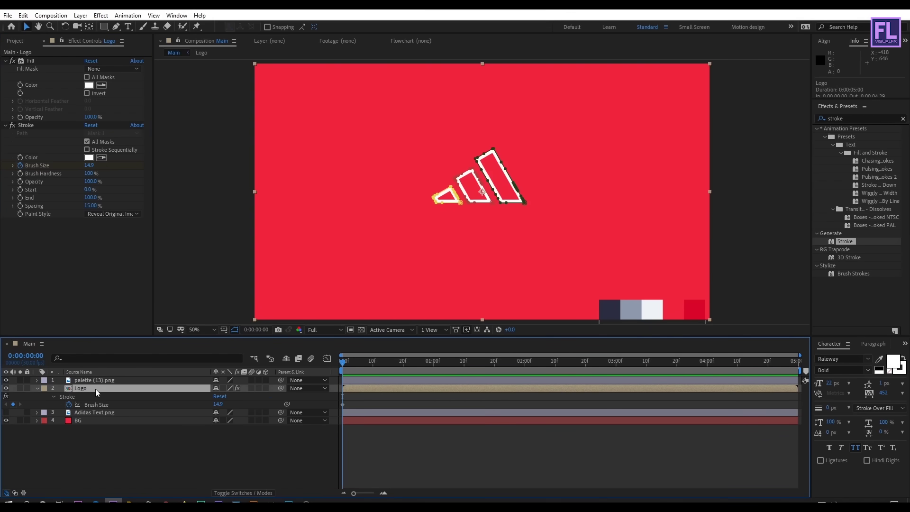
drag(343, 405, 357, 405)
click(89, 165)
text(0)
key(Return)
drag(371, 408, 332, 401)
key(F9)
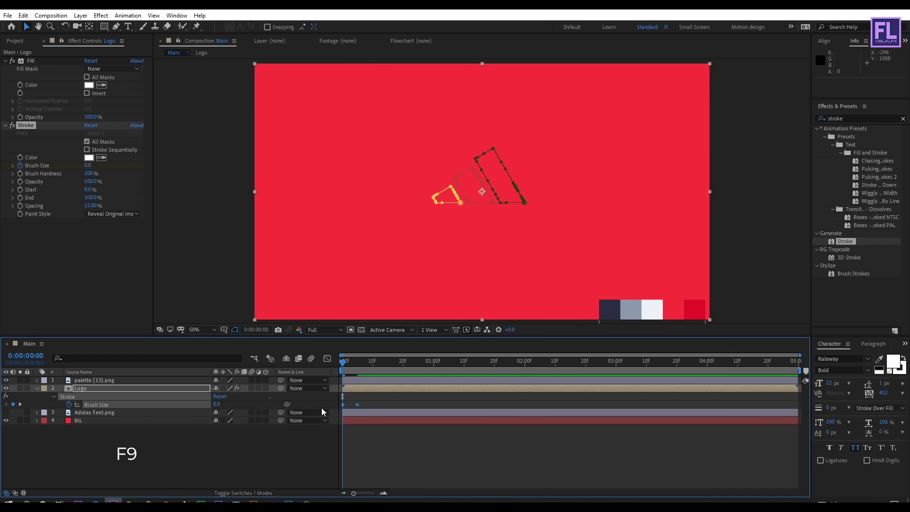
Animate the Stroke's Start from 100 % at the first frame to 0 % at 0:00:02:08
mouse_move(354, 370)
mouse_down()
mouse_move(364, 370)
mouse_move(338, 370)
mouse_move(369, 370)
mouse_move(337, 371)
mouse_up()
click(67, 224)
drag(85, 192, 114, 192)
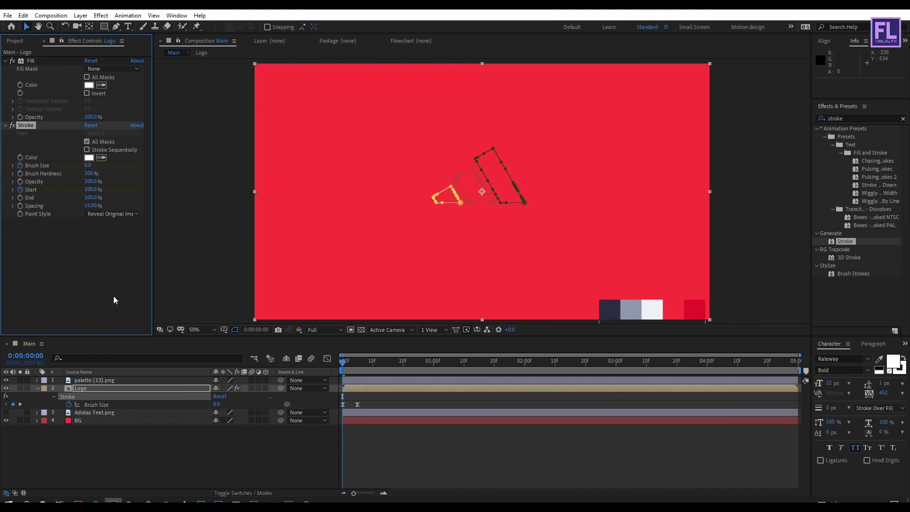
drag(340, 368, 550, 371)
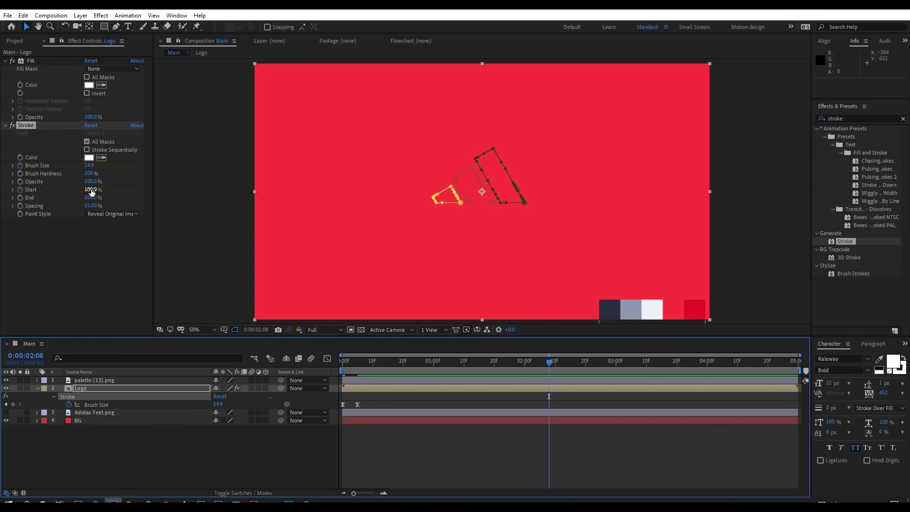
drag(91, 189, 47, 196)
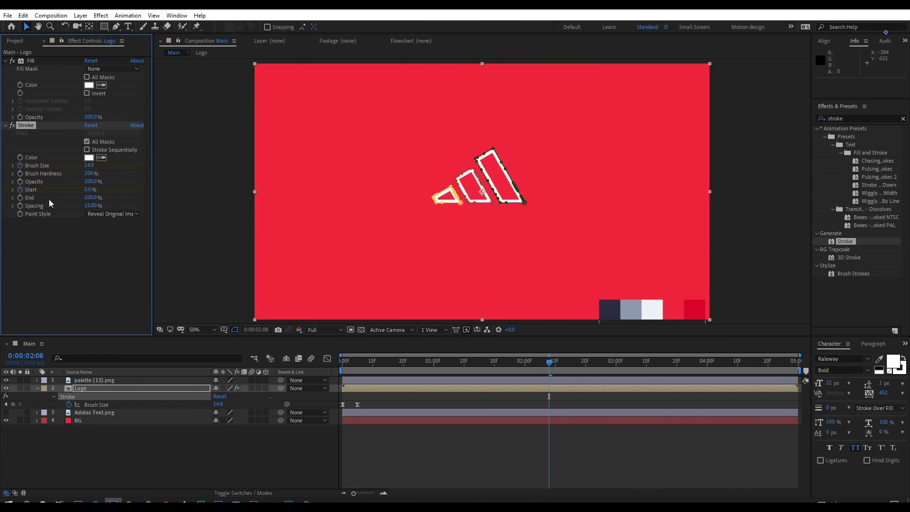
Reveal the Logo layer's keyframes and apply Easy Ease to the Stroke's Start keyframes
click(138, 429)
click(107, 392)
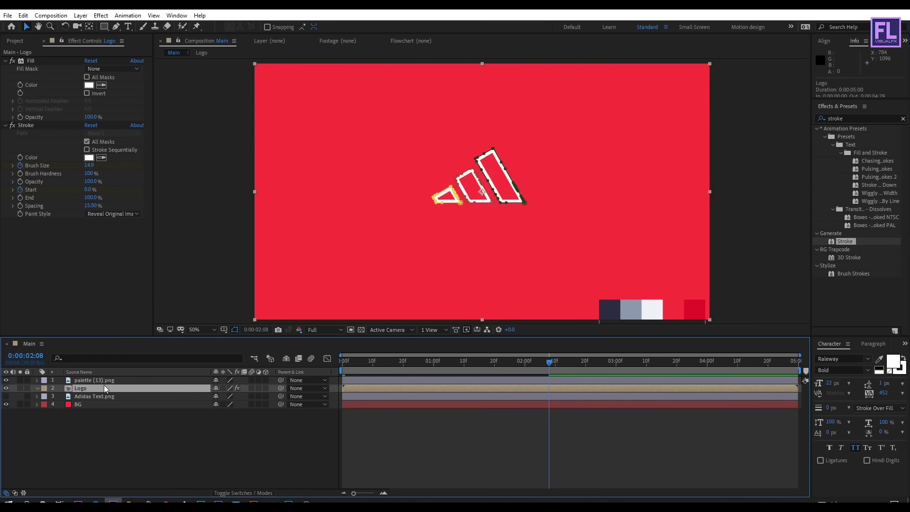
key(u)
drag(563, 410, 333, 417)
key(F9)
Reshape the Start keyframes' curve in the Graph Editor so the motion is fast early and slows down gradually
click(327, 359)
drag(594, 409, 446, 383)
mouse_move(380, 384)
mouse_down()
mouse_move(389, 384)
mouse_move(382, 384)
mouse_up()
click(327, 359)
Preview the logo's outline reveal from the first frame and collapse the Logo layer's keyframes
key(Home)
key(space)
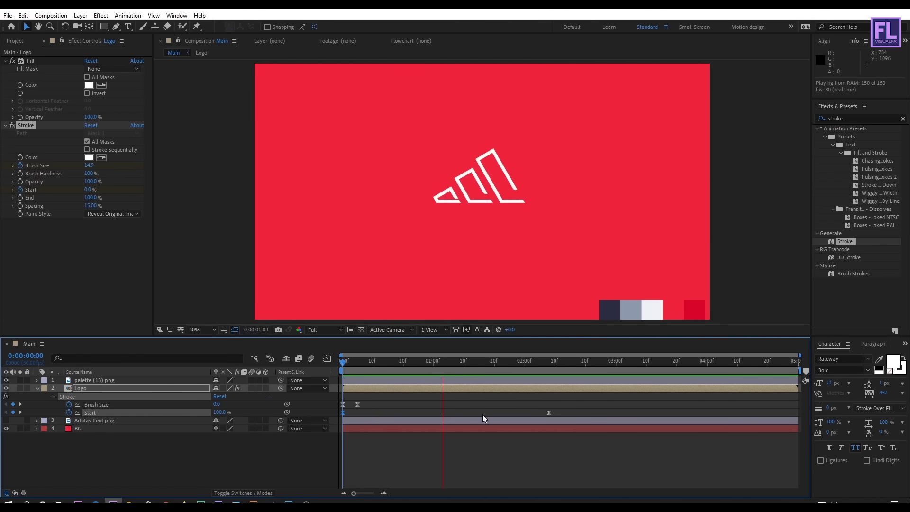
key(space)
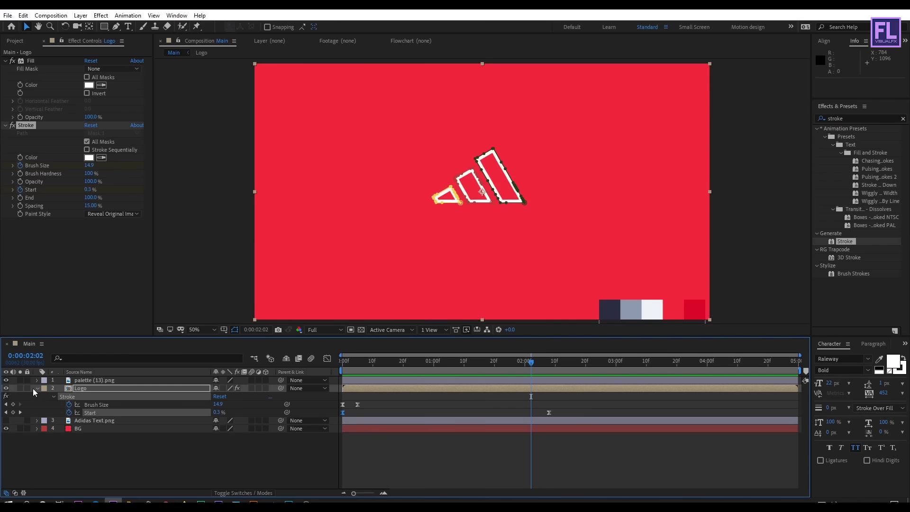
key(u)
key(space)
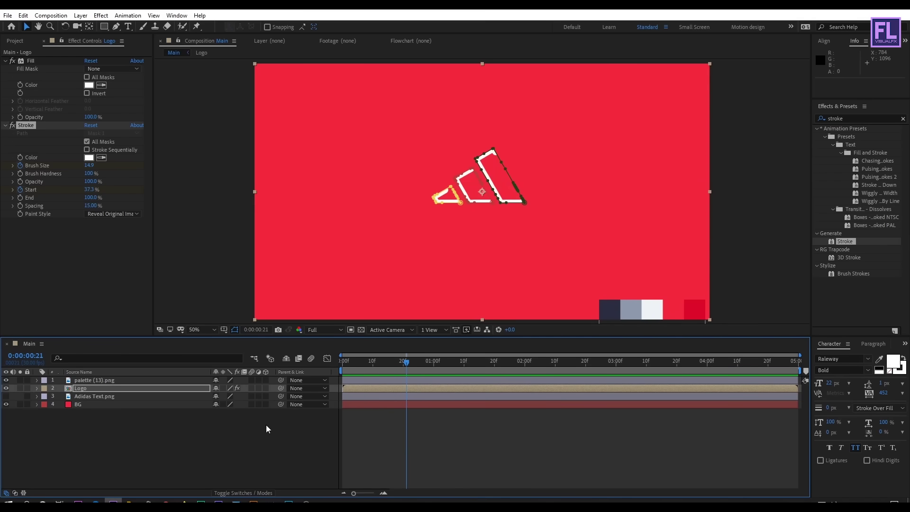
Duplicate the Logo layer twice to get three stacked Logo layers
click(280, 423)
mouse_move(367, 361)
mouse_down()
mouse_move(463, 361)
mouse_move(386, 362)
mouse_move(433, 362)
mouse_up()
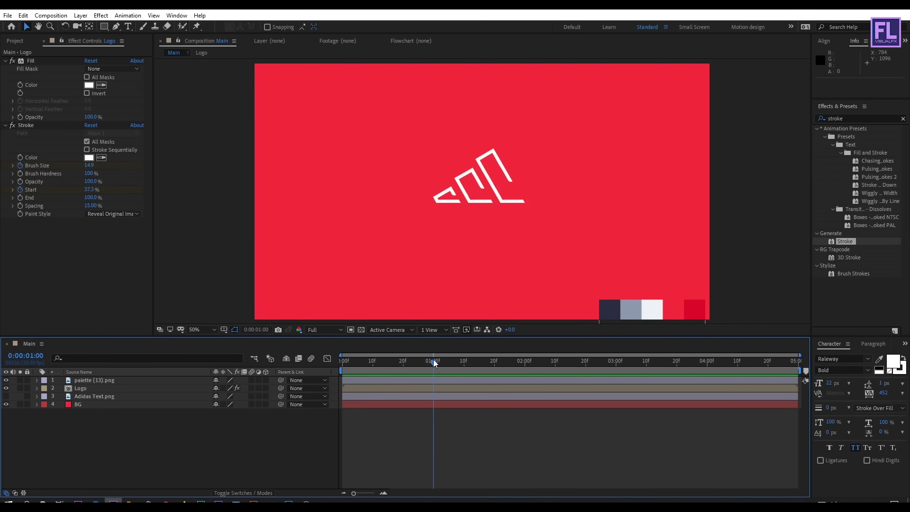
click(81, 390)
key(ctrl+d)
key(ctrl+d)
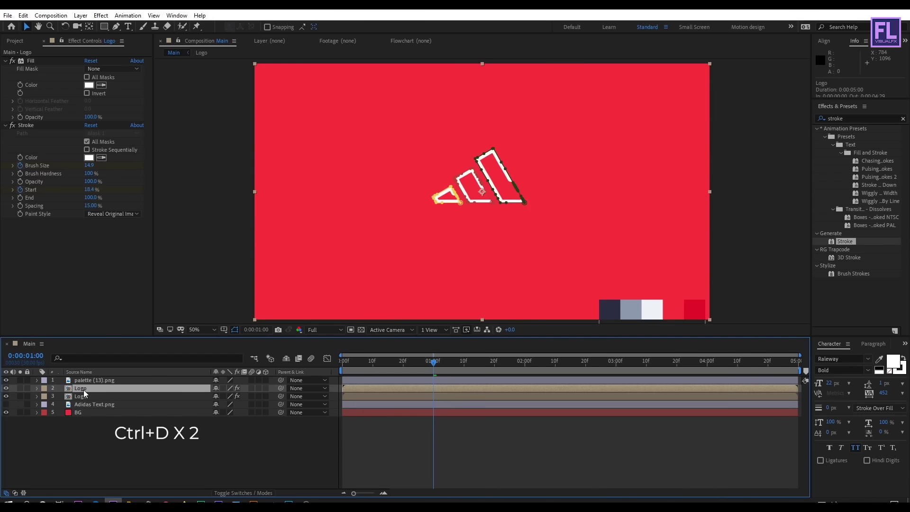
Shift the upper two Logo layers in time so both start at 0:00:00:08
mouse_move(362, 361)
mouse_down()
mouse_move(348, 361)
mouse_move(367, 362)
mouse_up()
click(371, 403)
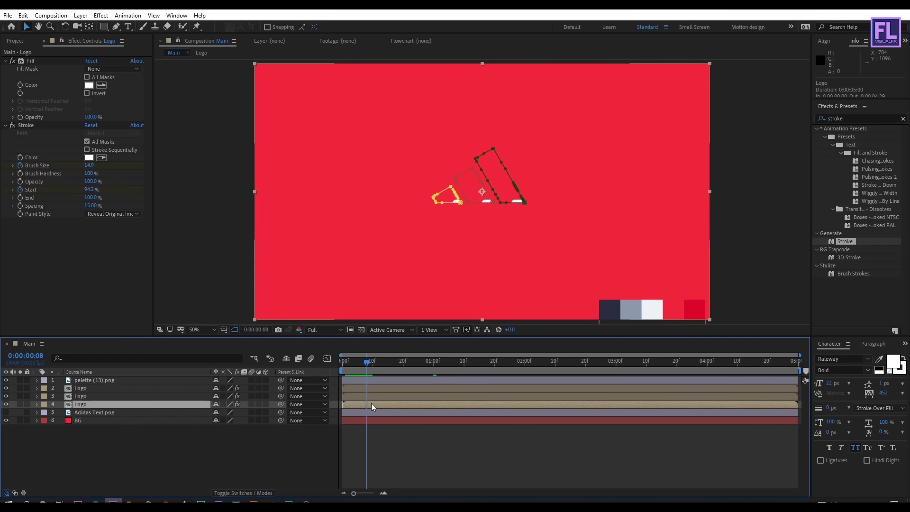
click(365, 397)
ctrl+click(362, 389)
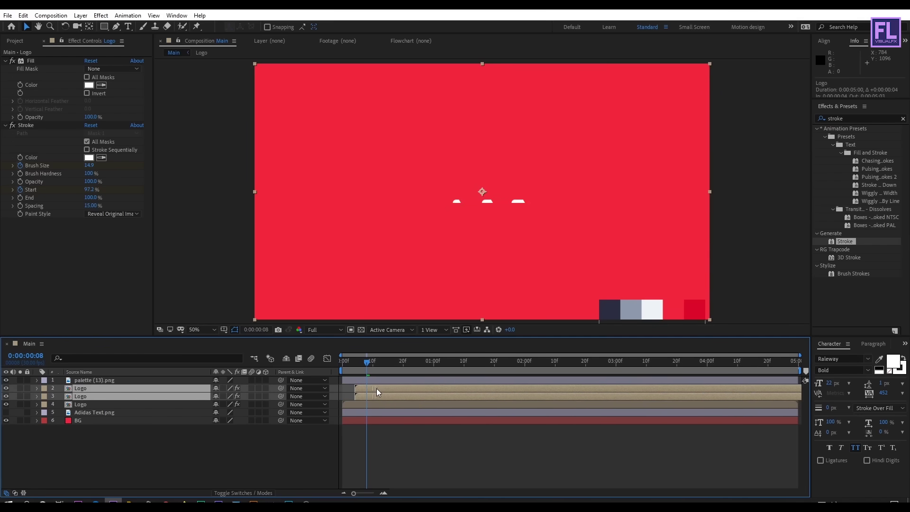
key([)
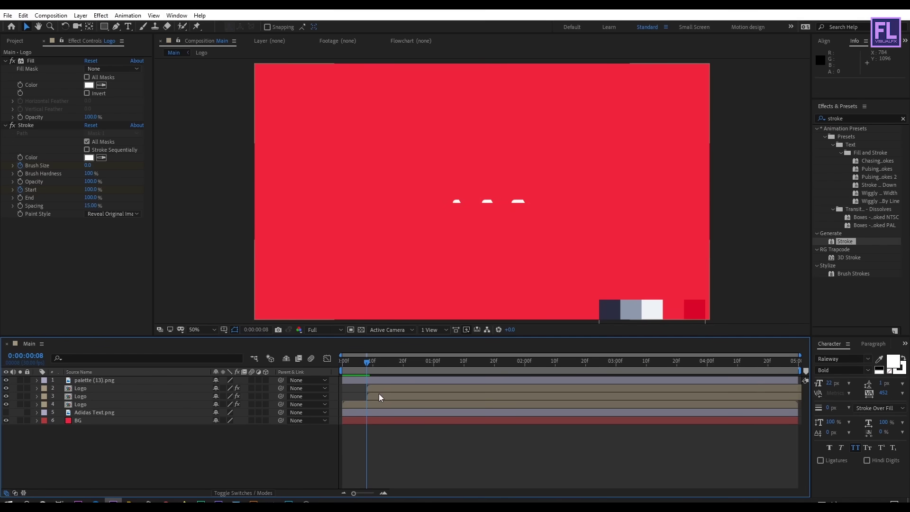
Check the playback and shift the topmost Logo layer in time so it starts at 0:00:00:16
mouse_move(368, 363)
mouse_down()
mouse_move(403, 366)
mouse_move(392, 365)
mouse_move(405, 388)
mouse_move(332, 379)
mouse_up()
key(space)
drag(408, 366, 386, 368)
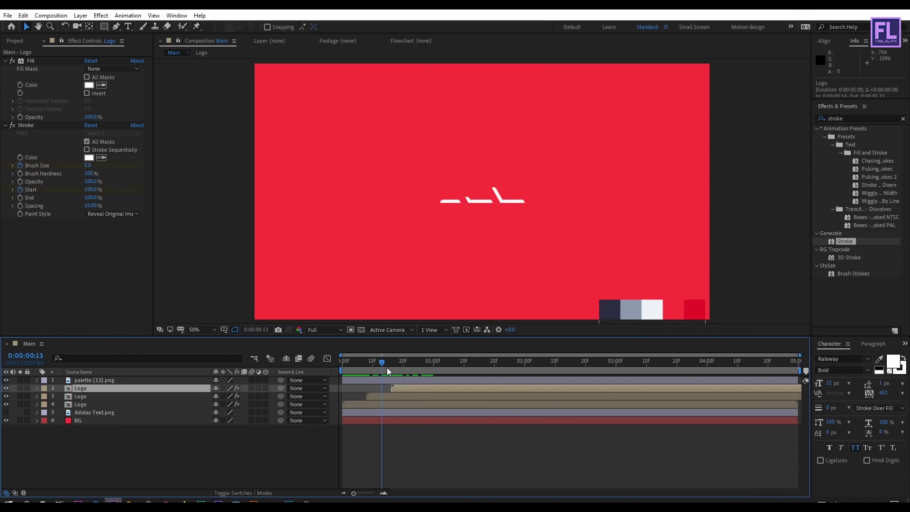
Set the lowest Logo layer's Fill color to the darker red sampled from the palette image
click(352, 405)
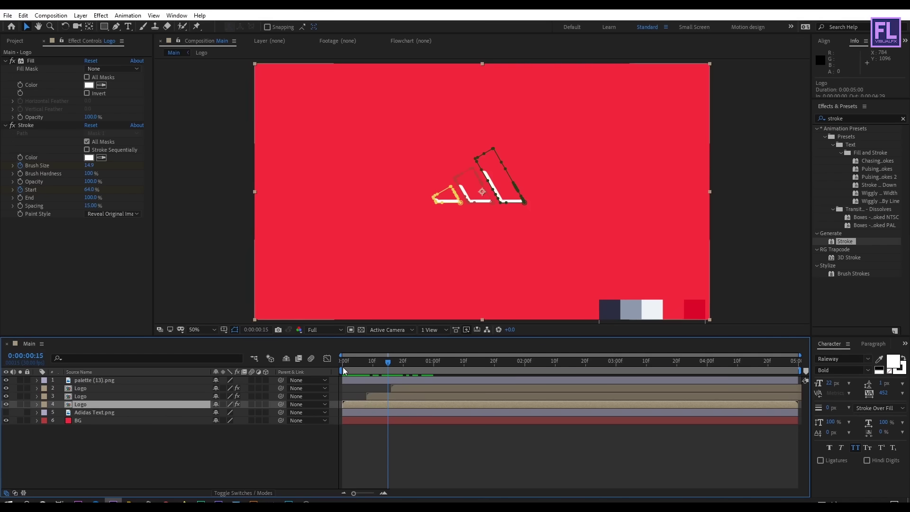
click(102, 85)
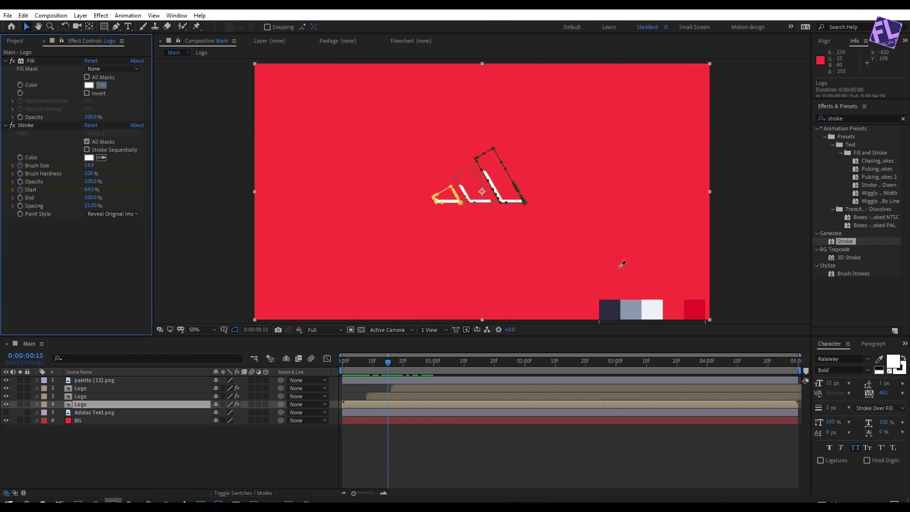
click(693, 307)
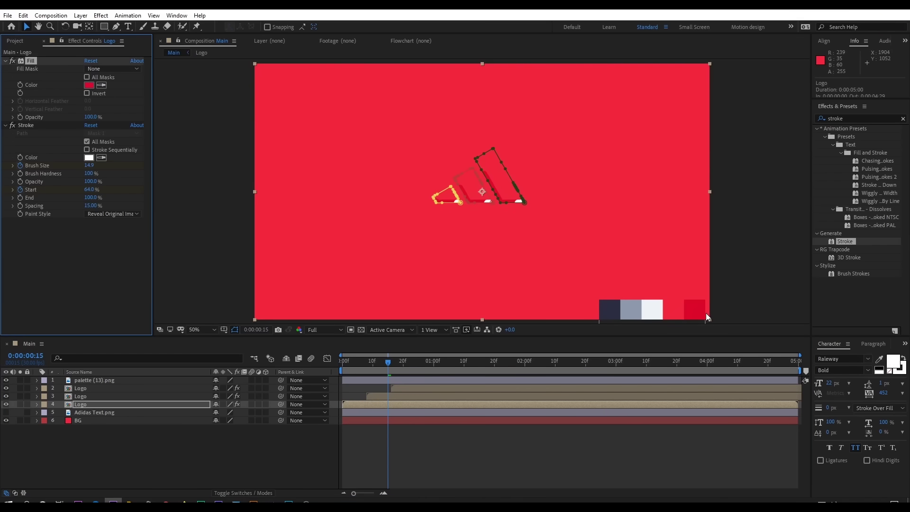
Set the middle Logo layer's Fill color to the dark navy sampled from the palette image
click(385, 397)
click(101, 85)
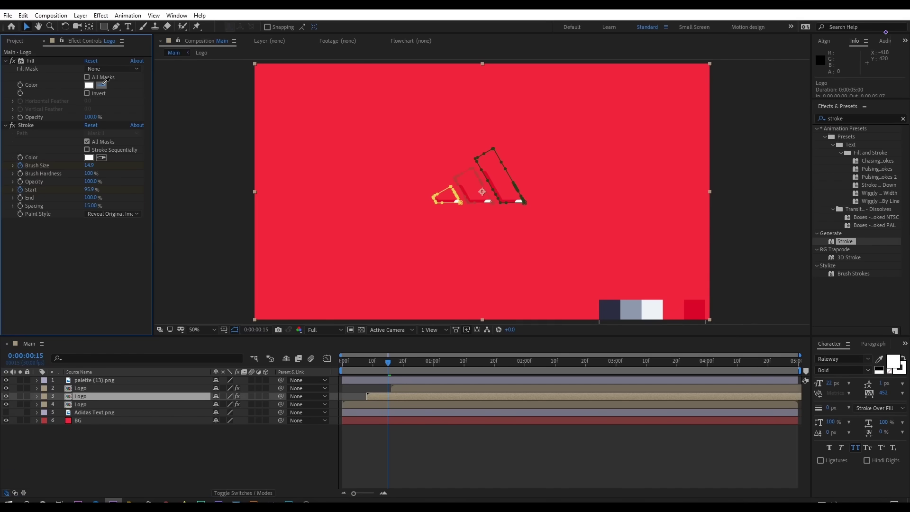
click(609, 307)
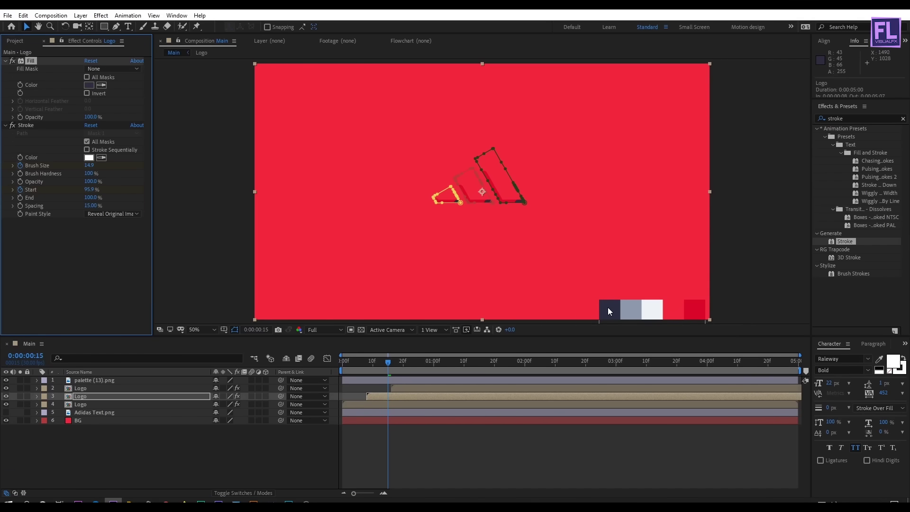
Hide the mask outlines in the composition view and preview the staggered stroke animation
mouse_move(388, 363)
mouse_down()
mouse_move(467, 363)
mouse_move(353, 359)
mouse_move(533, 365)
mouse_move(409, 371)
mouse_move(332, 387)
mouse_up()
click(236, 330)
click(466, 329)
click(466, 330)
click(467, 329)
click(467, 329)
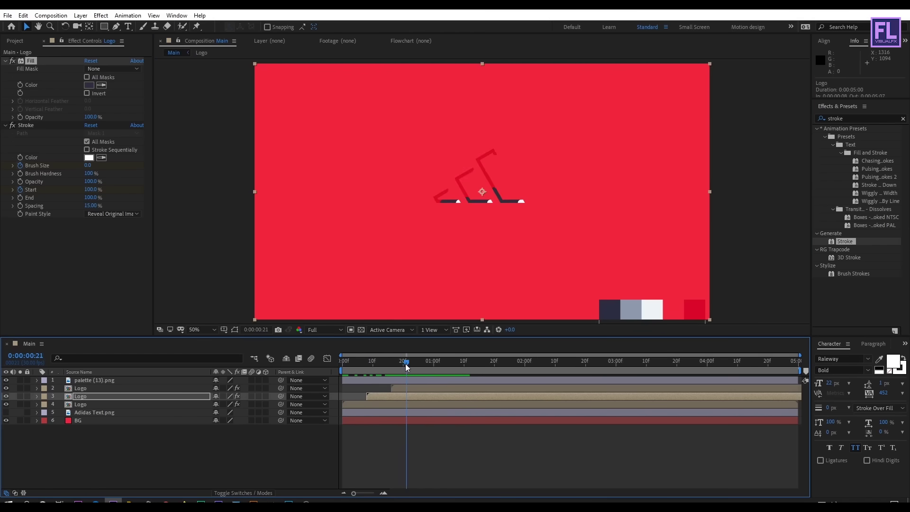
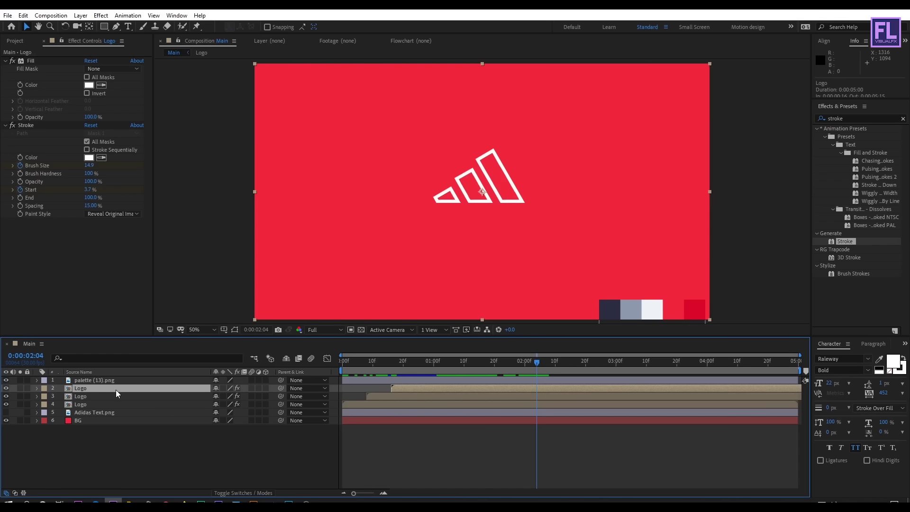
Duplicate the topmost Logo layer and remove the Stroke effect from the copy
key(ctrl+d)
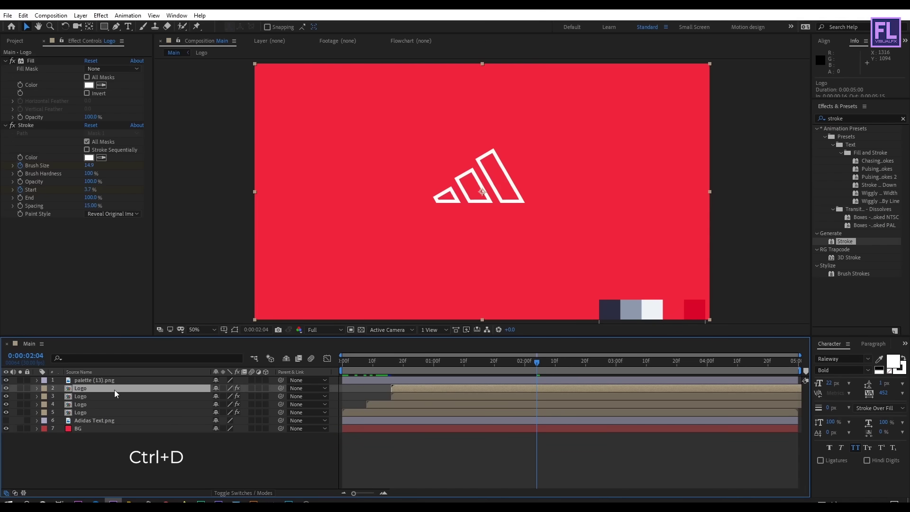
click(30, 126)
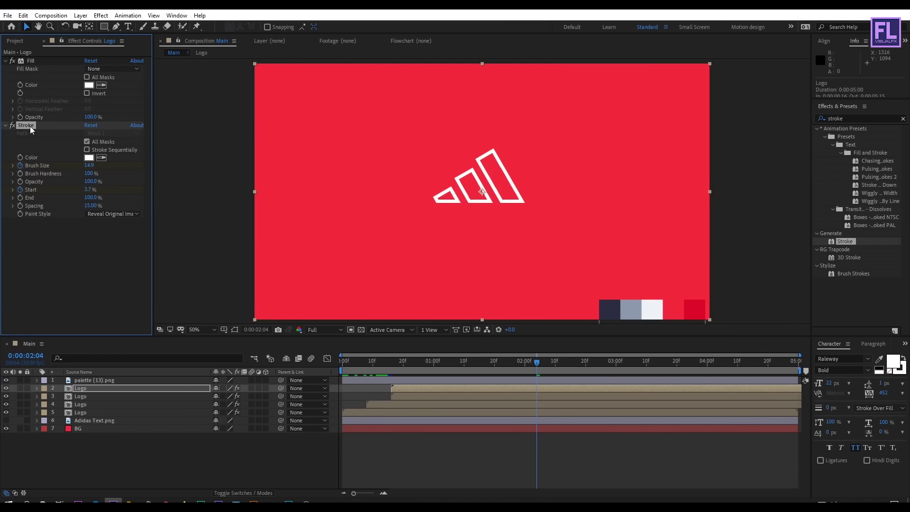
key(Delete)
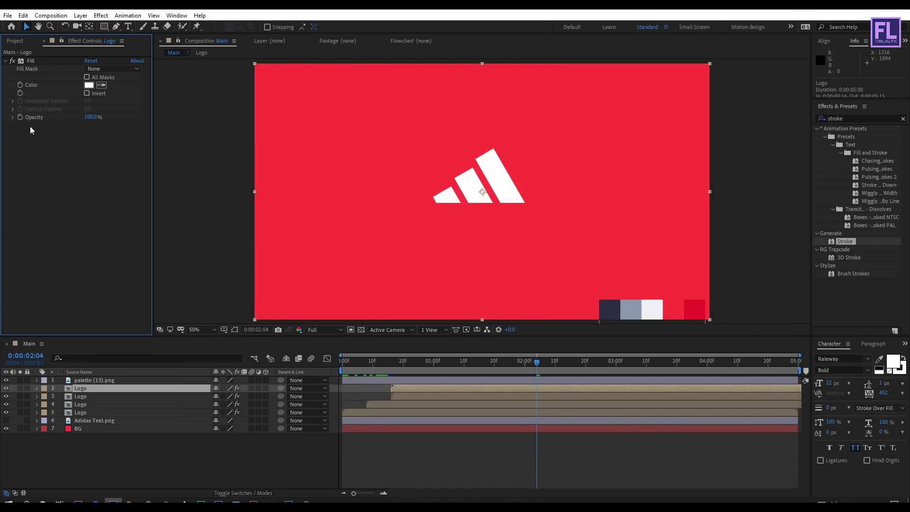
Set the new solid Logo layer's Fill color to the palette's dark navy and scrub through the result
click(102, 85)
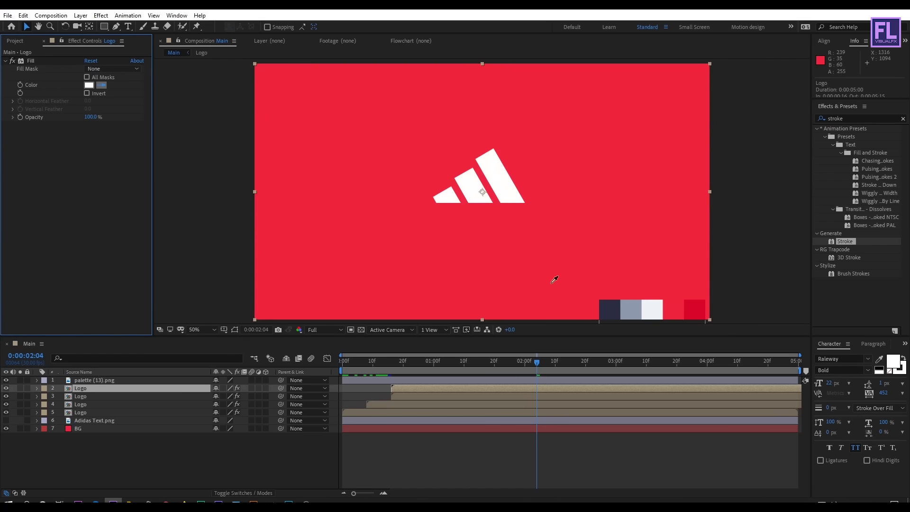
click(610, 309)
drag(530, 362, 465, 358)
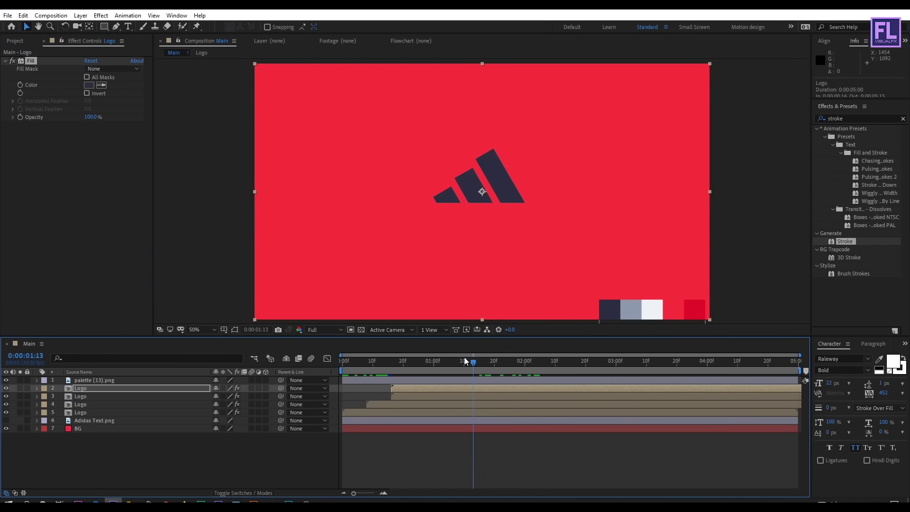
click(421, 387)
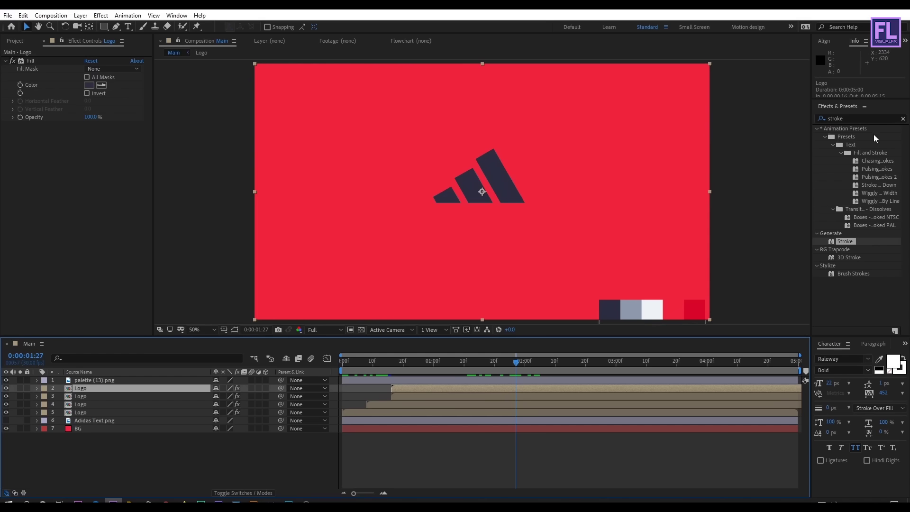
Find the Radial Wipe effect and apply it to the topmost Logo layer below its Fill effect
click(854, 117)
text(ra)
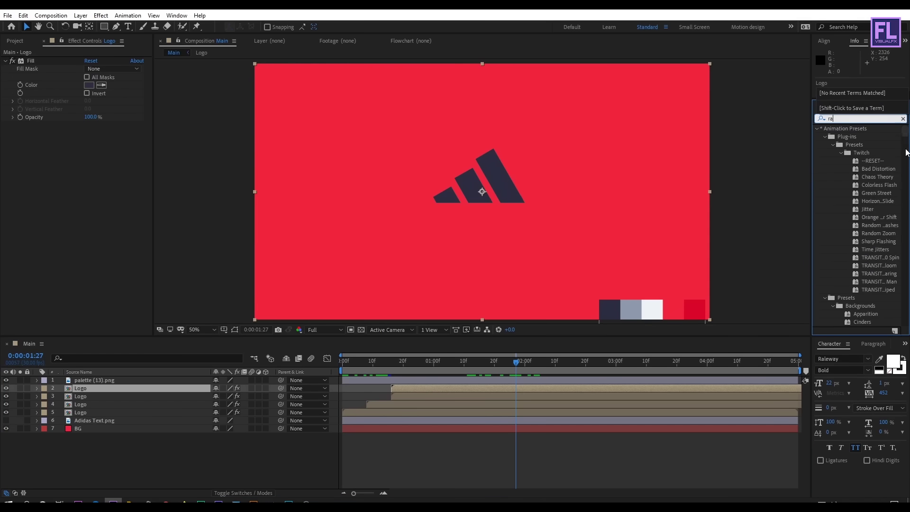
text(di)
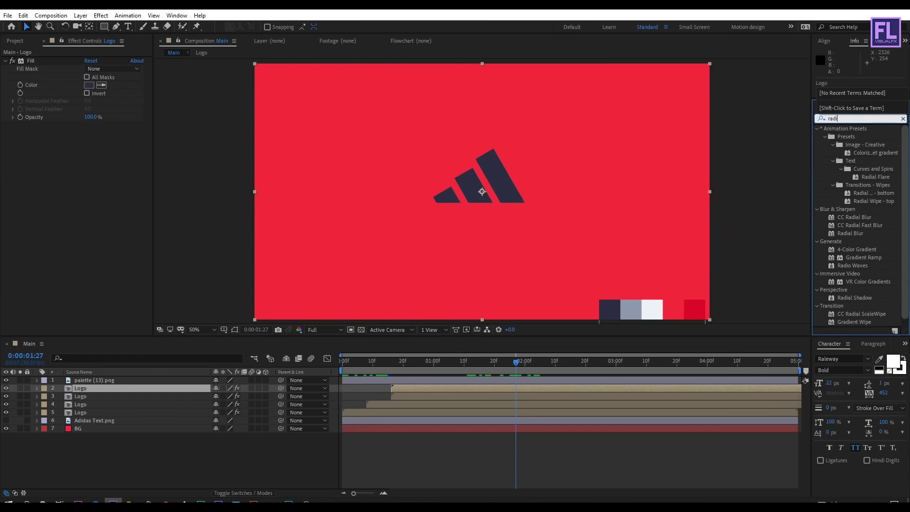
text(al w)
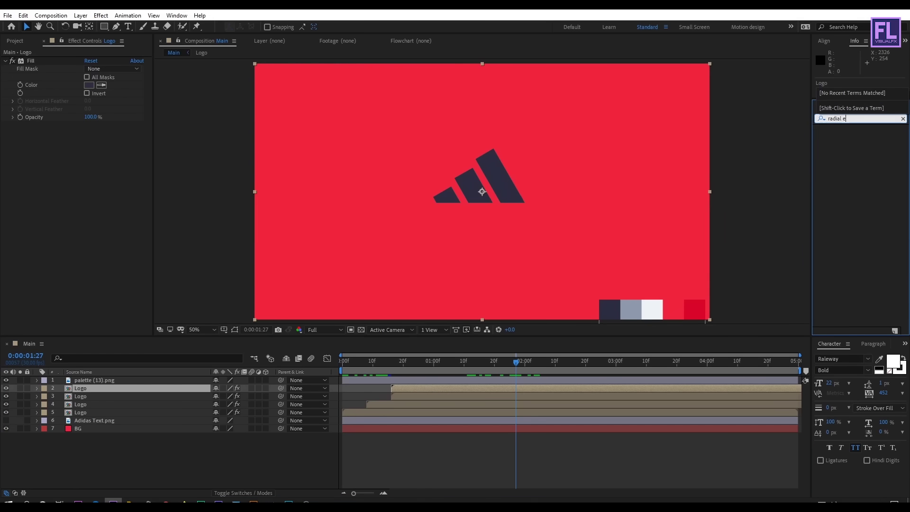
drag(853, 177, 89, 197)
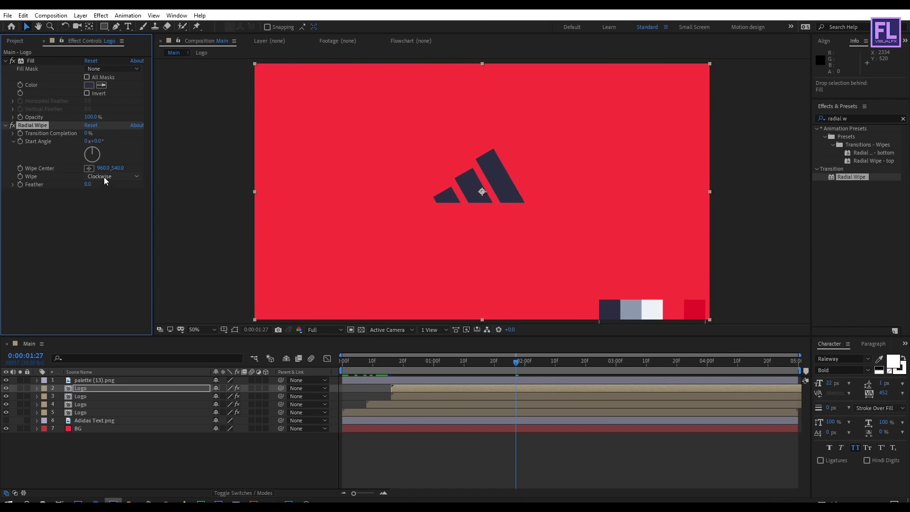
Set the Radial Wipe direction to Counterclockwise and place its wipe center beneath the composition frame at 1156, 1156
click(104, 179)
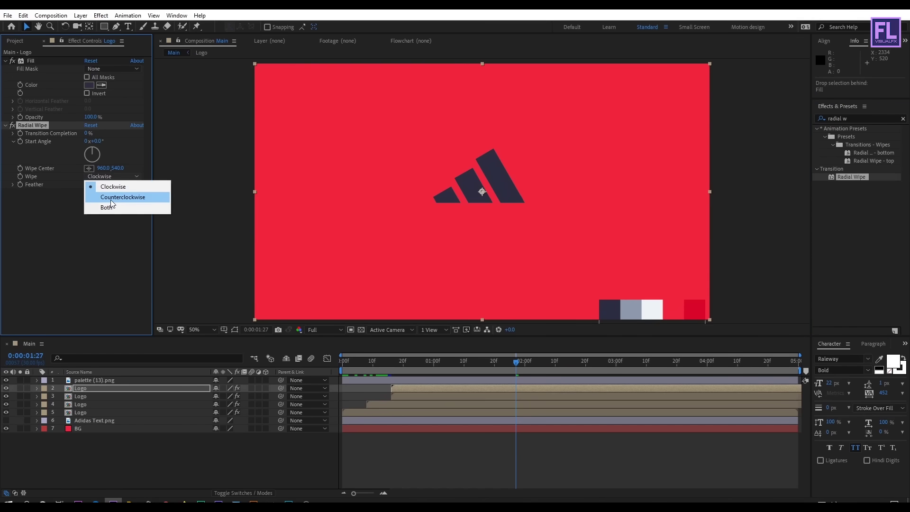
click(110, 199)
key(comma)
key(comma)
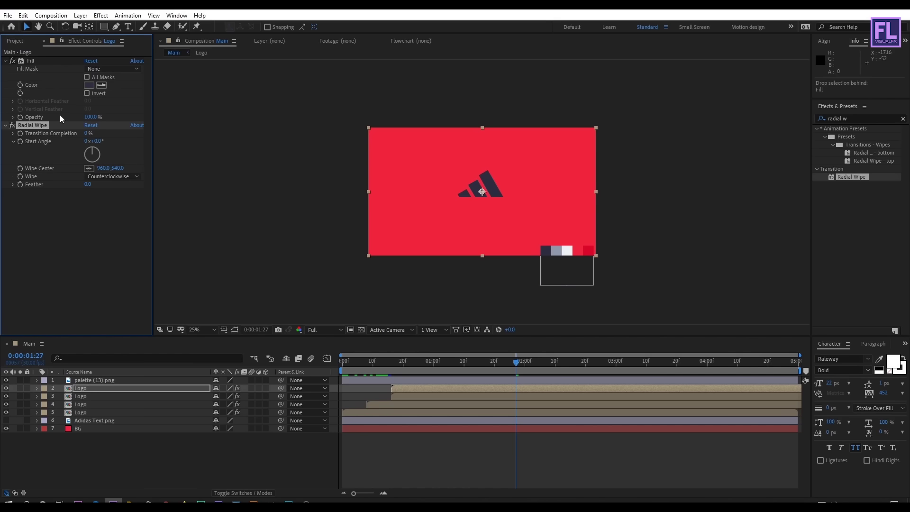
click(90, 168)
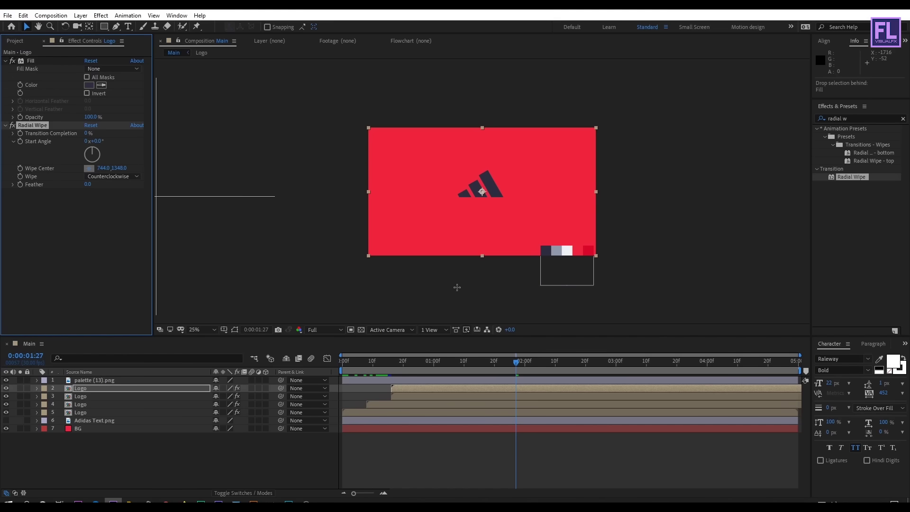
click(505, 264)
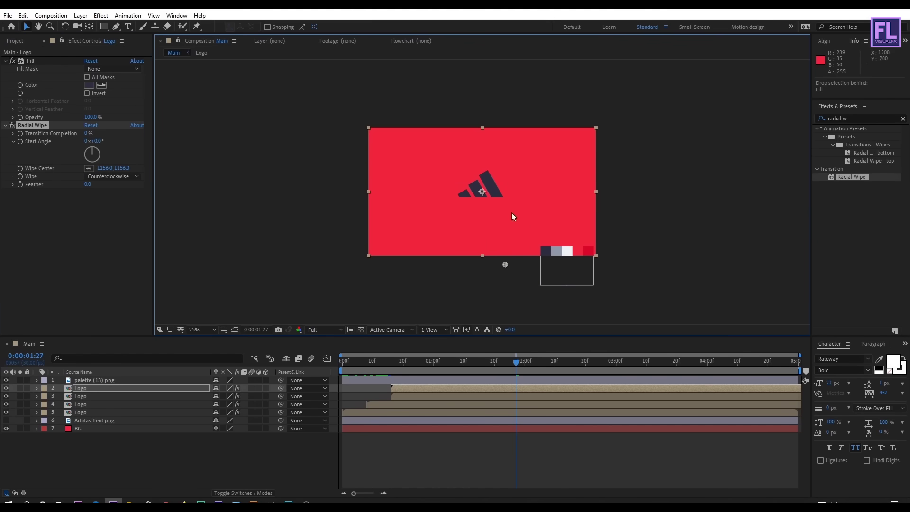
key(period)
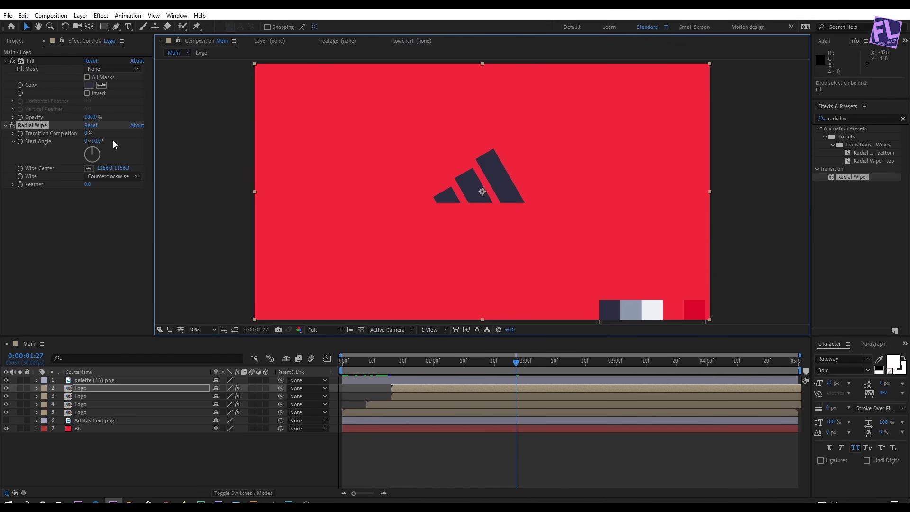
Keyframe the Radial Wipe's Transition Completion from 14% at 0:00:02:01 to 0% at 0:00:02:14
drag(86, 133, 77, 133)
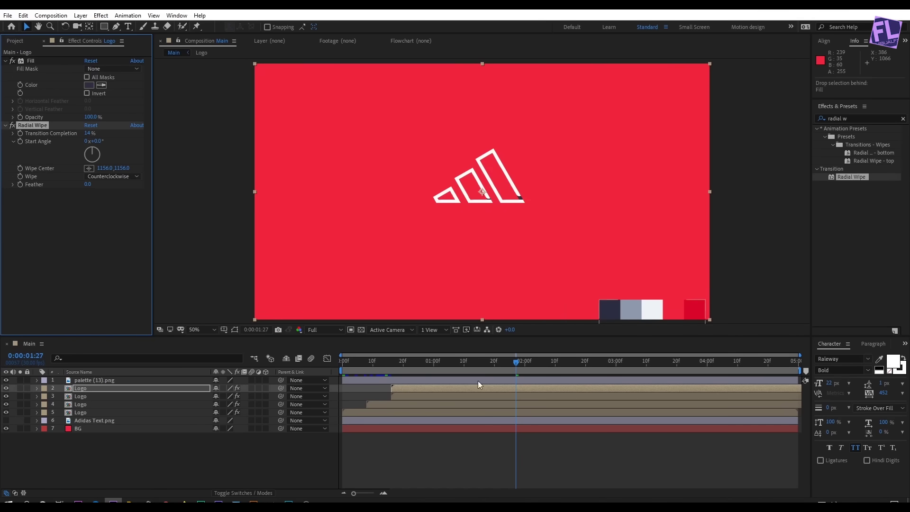
drag(516, 360, 527, 361)
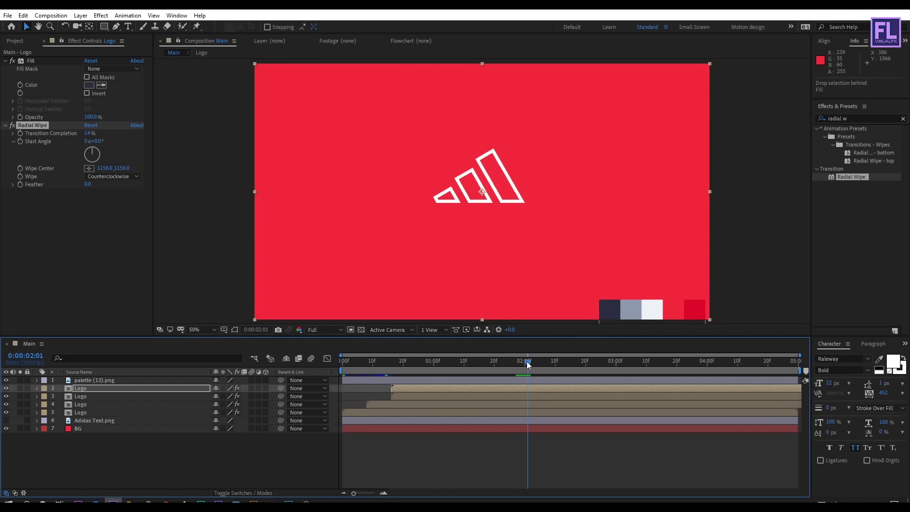
click(20, 134)
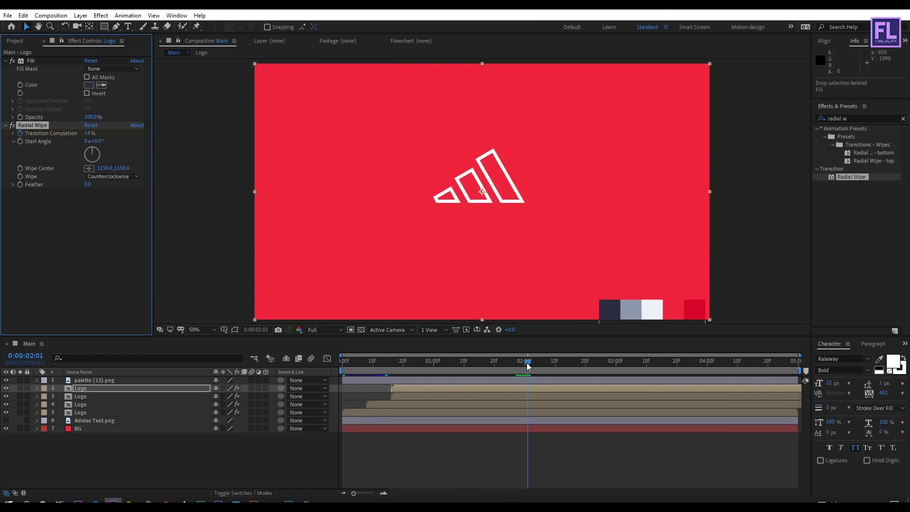
drag(527, 363, 568, 369)
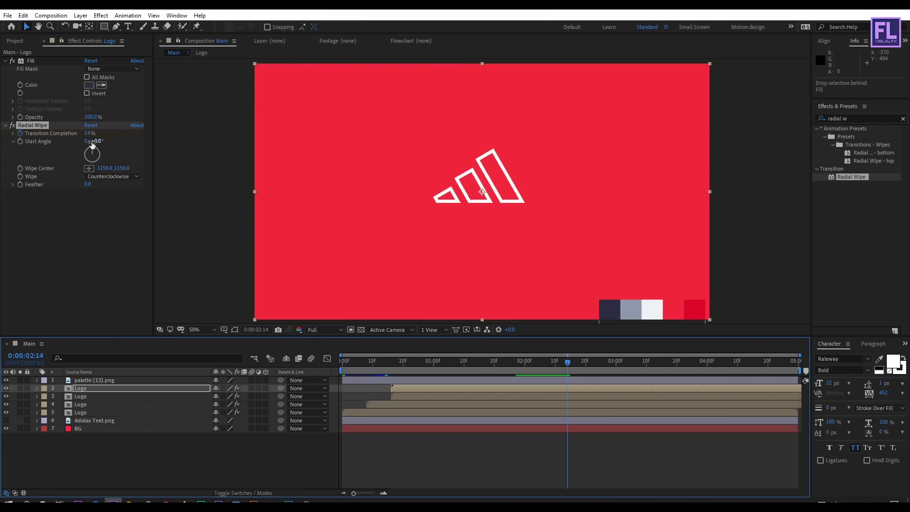
drag(87, 133, 77, 133)
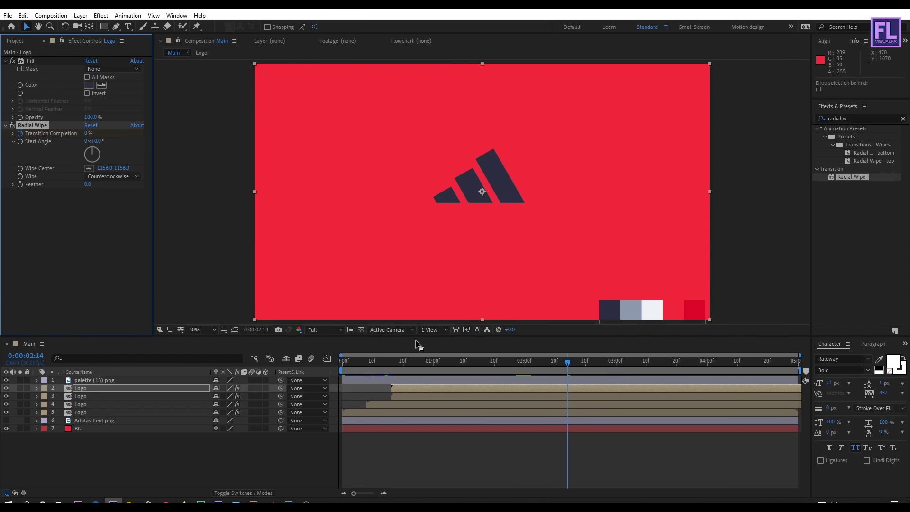
Easy-ease both Transition Completion keyframes, reshape their speed graph into a fast start with a slow finish, and preview the wipe
click(502, 388)
key(u)
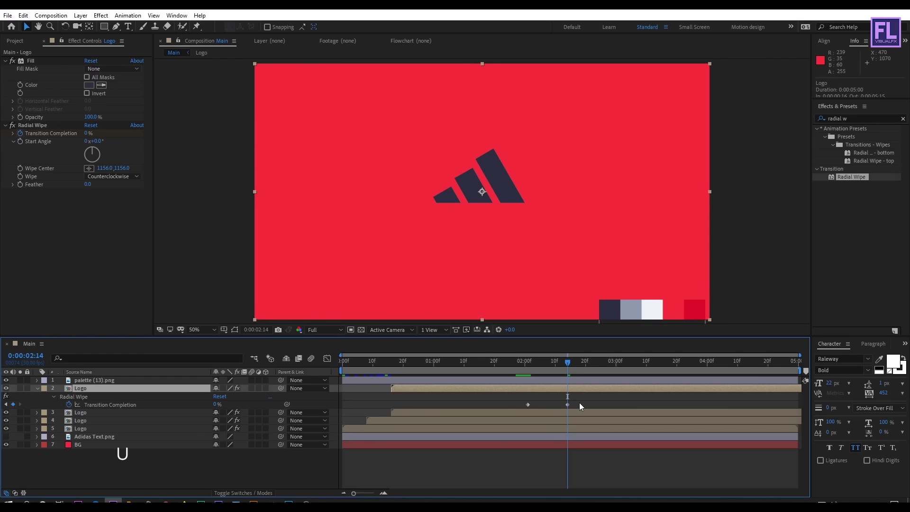
click(502, 402)
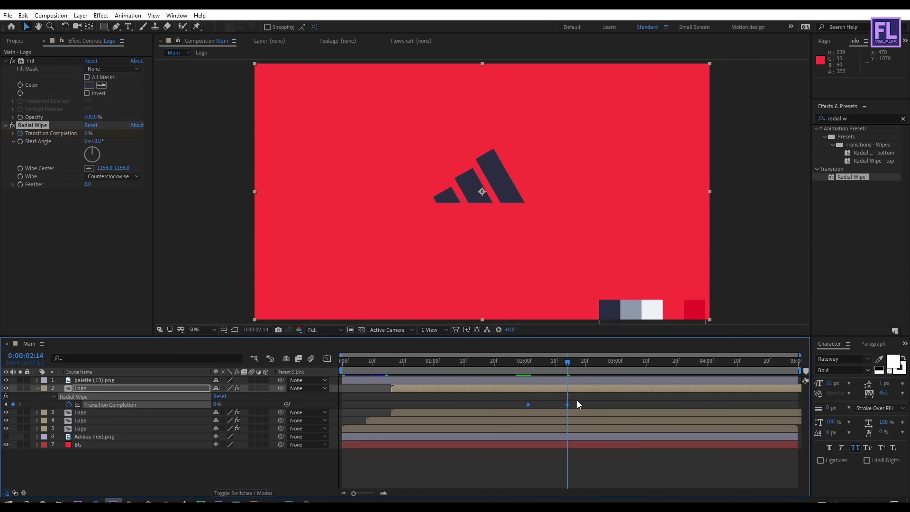
click(328, 358)
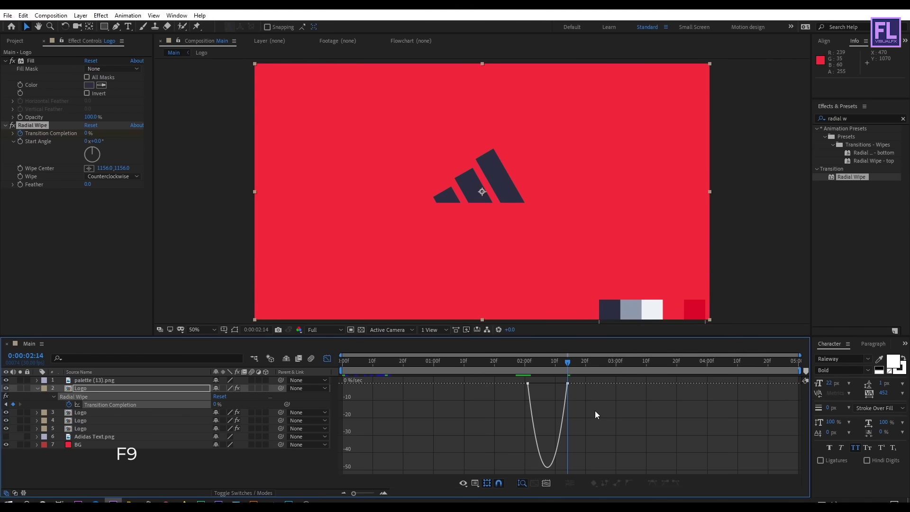
drag(560, 382, 535, 384)
click(518, 366)
key(space)
key(space)
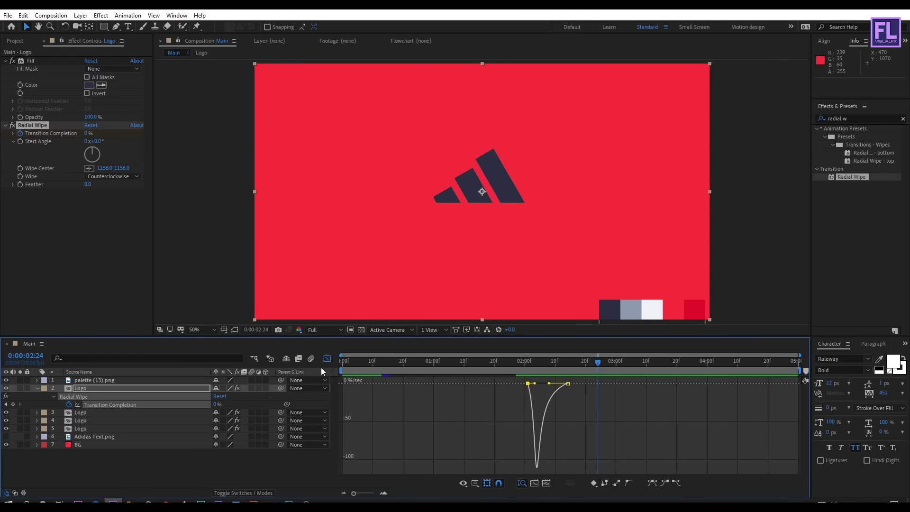
Close the graph view, move the last Transition Completion keyframe earlier to about 0:00:02:10, and check the playback
click(37, 389)
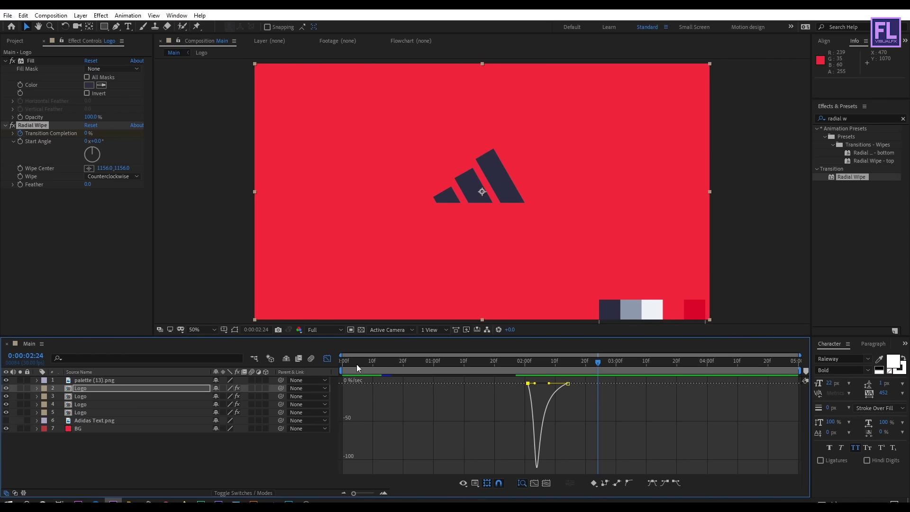
click(328, 359)
click(459, 385)
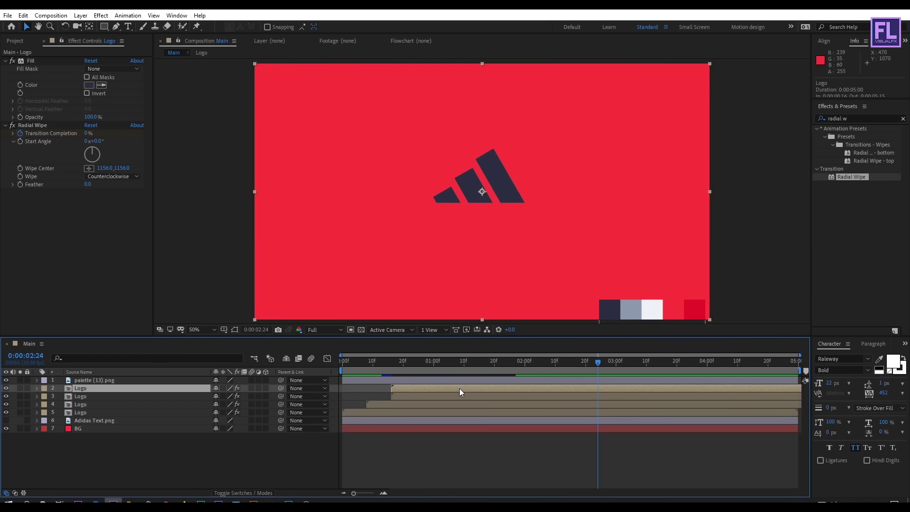
key(u)
drag(581, 395, 555, 404)
key(space)
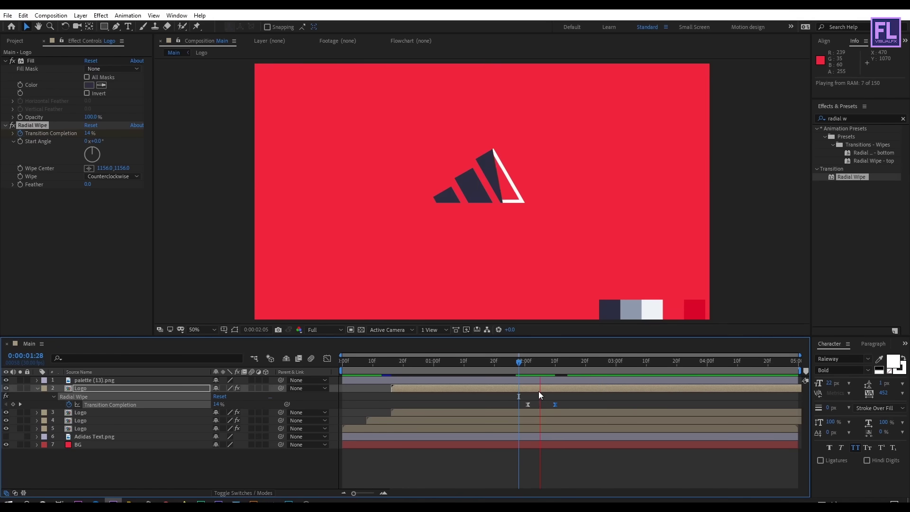
drag(546, 360, 531, 355)
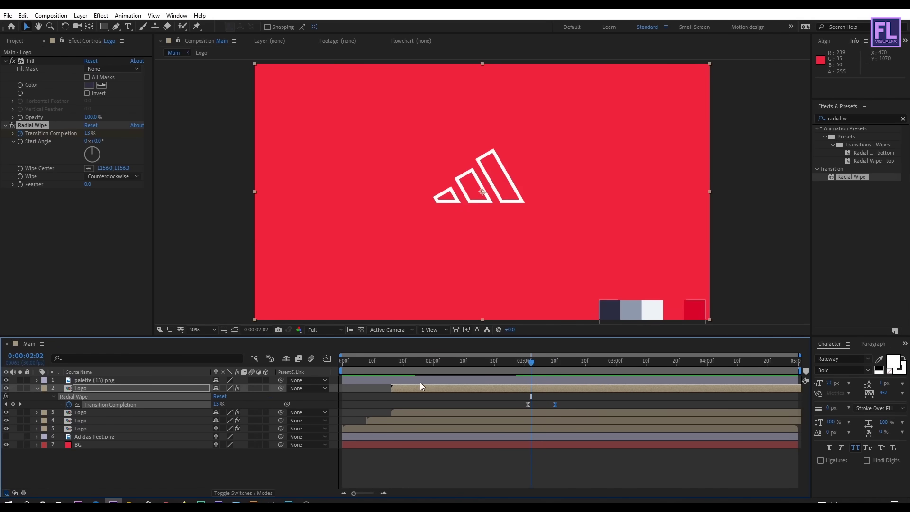
Duplicate the solid Logo layer that has the Radial Wipe and change the copy's Fill color to white
click(425, 387)
click(37, 389)
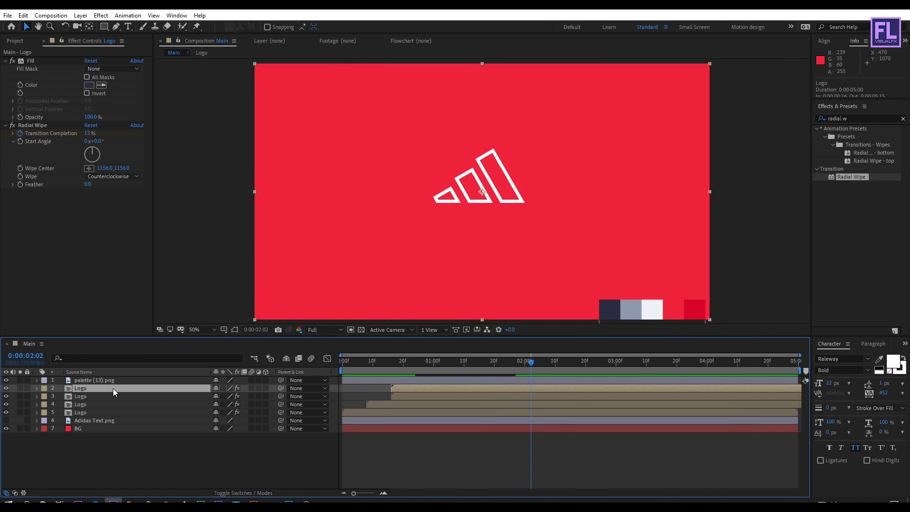
key(ctrl+d)
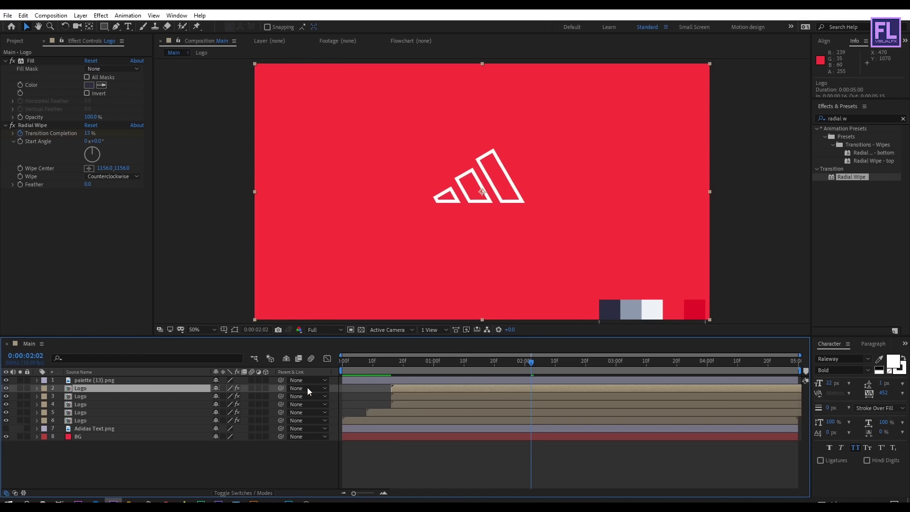
click(90, 85)
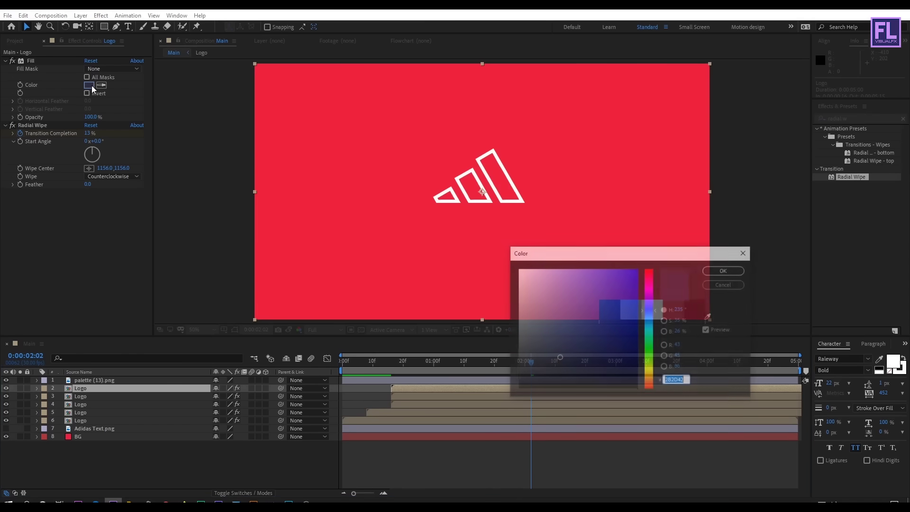
click(725, 270)
Shift the white Logo copy later so it starts at about 0:00:00:23, and preview the staggered wipes
drag(455, 389, 472, 388)
drag(528, 360, 578, 376)
key(space)
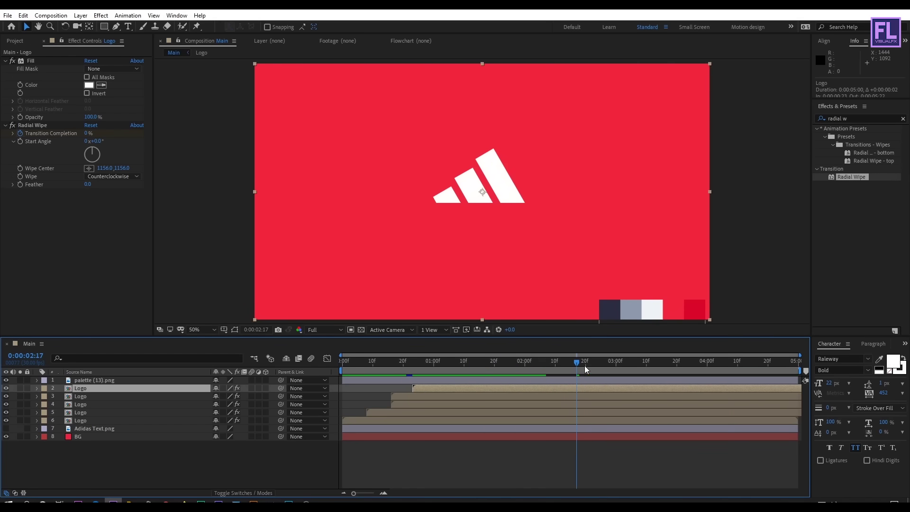
click(474, 368)
key(space)
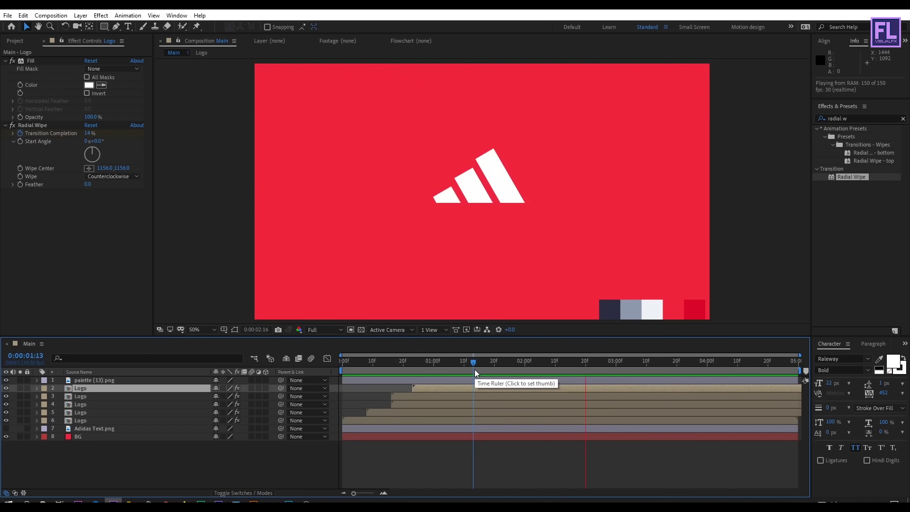
key(space)
Delete the palette (13).png layer and play the animation from the beginning
click(767, 223)
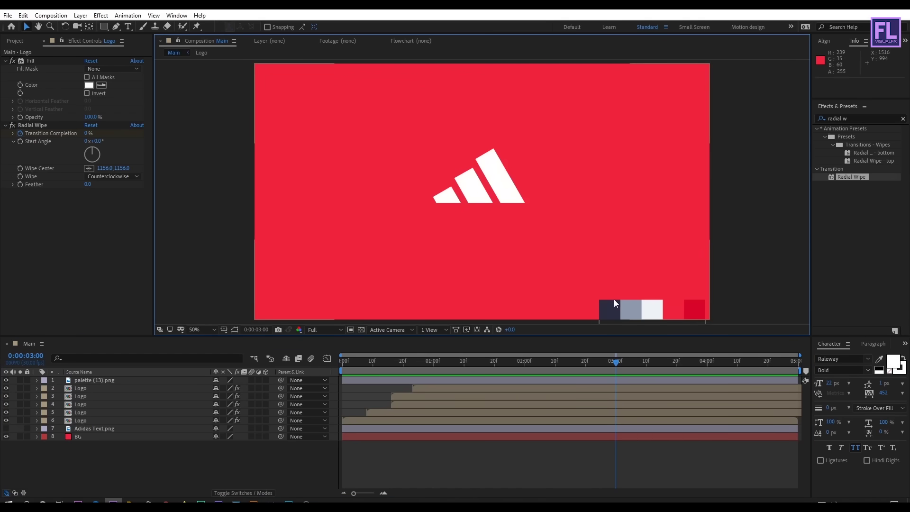
click(93, 381)
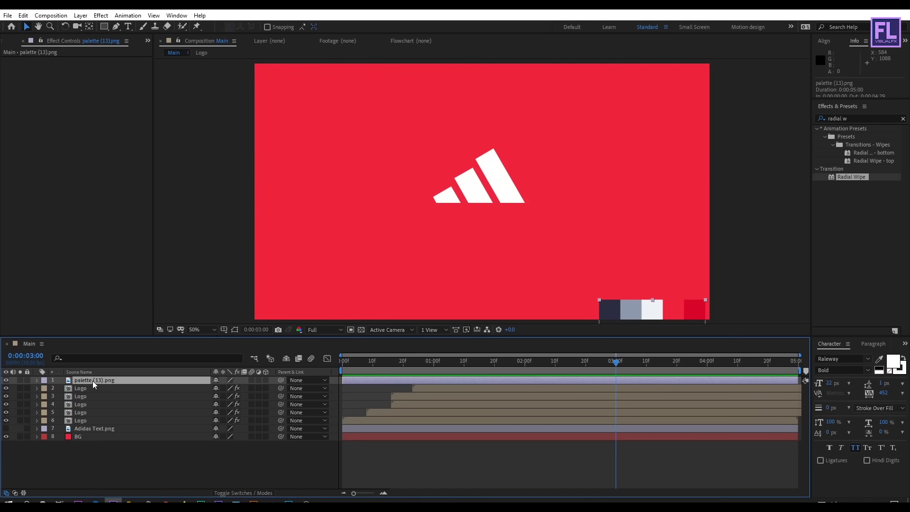
key(Delete)
click(521, 365)
drag(508, 369, 196, 445)
key(space)
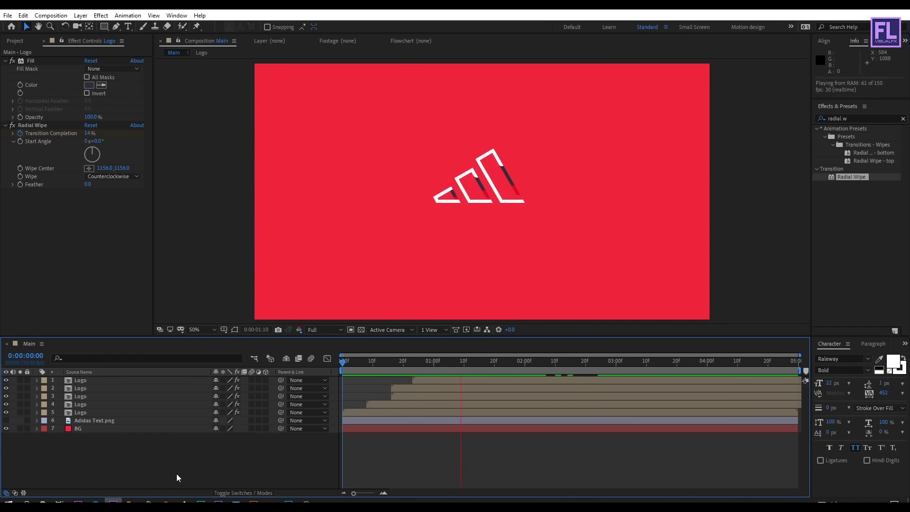
key(space)
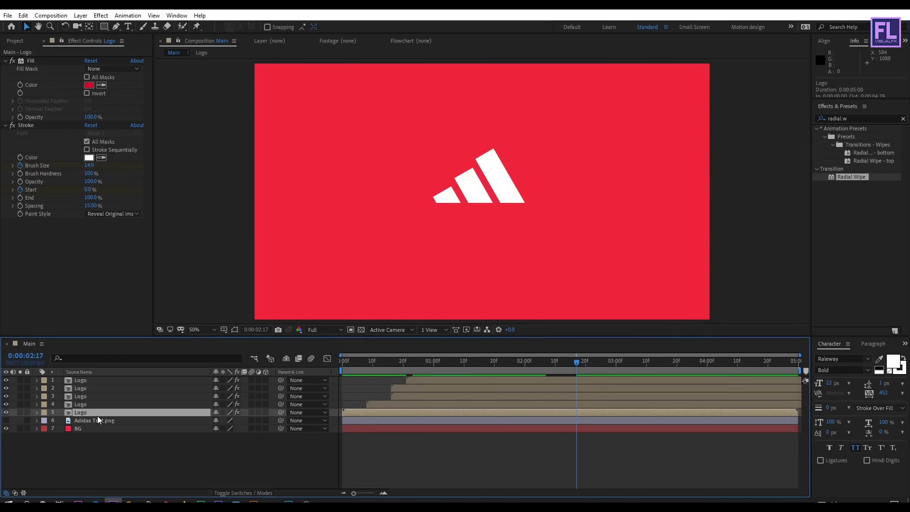
Make the Adidas Text.png layer visible and keyframe its current Position and Opacity at 0:00:02:15
click(101, 421)
click(5, 420)
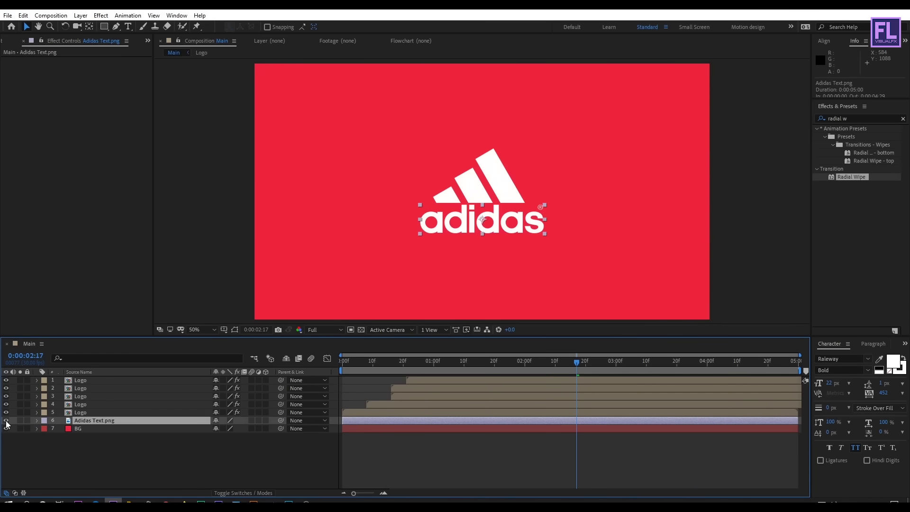
drag(576, 362, 541, 366)
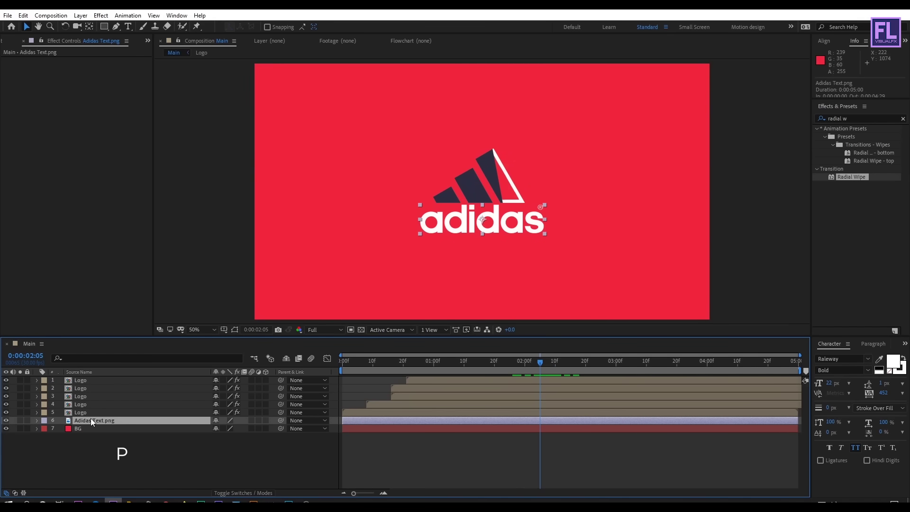
key(p)
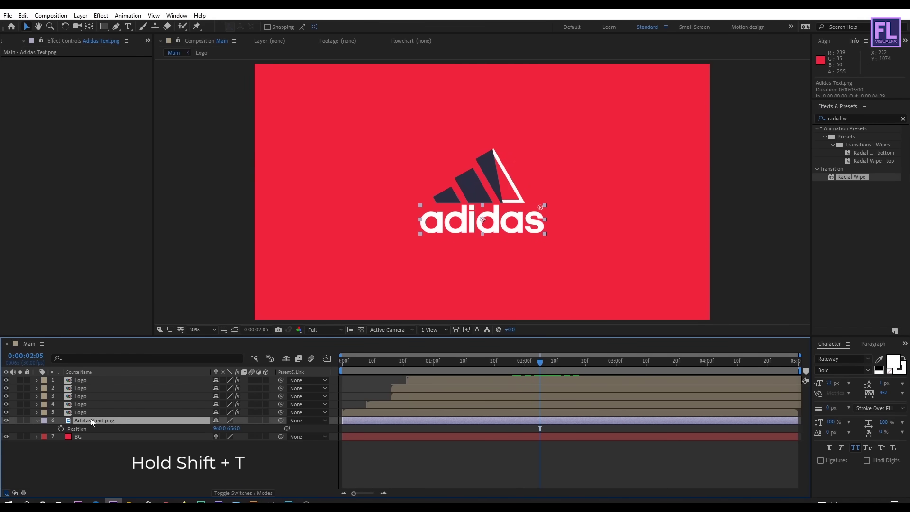
key(shift+t)
click(61, 429)
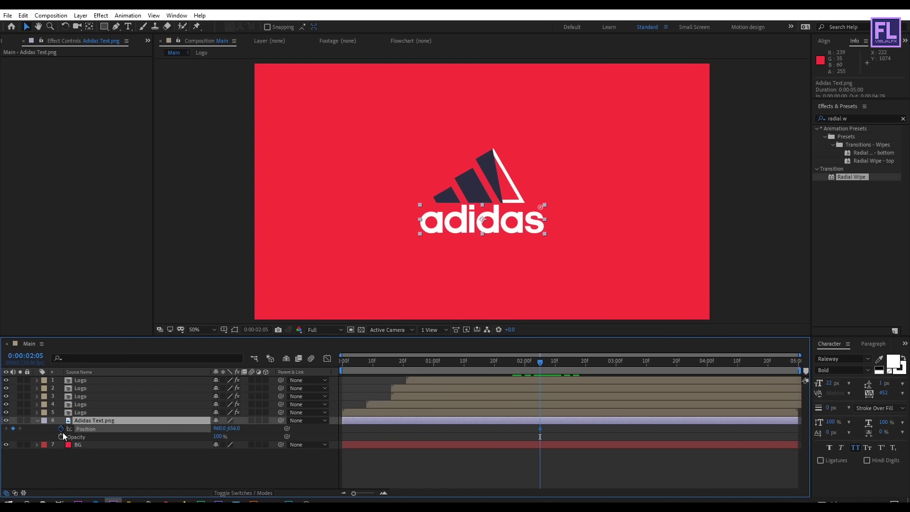
click(61, 437)
mouse_move(558, 426)
mouse_down()
mouse_move(537, 437)
mouse_move(571, 432)
mouse_up()
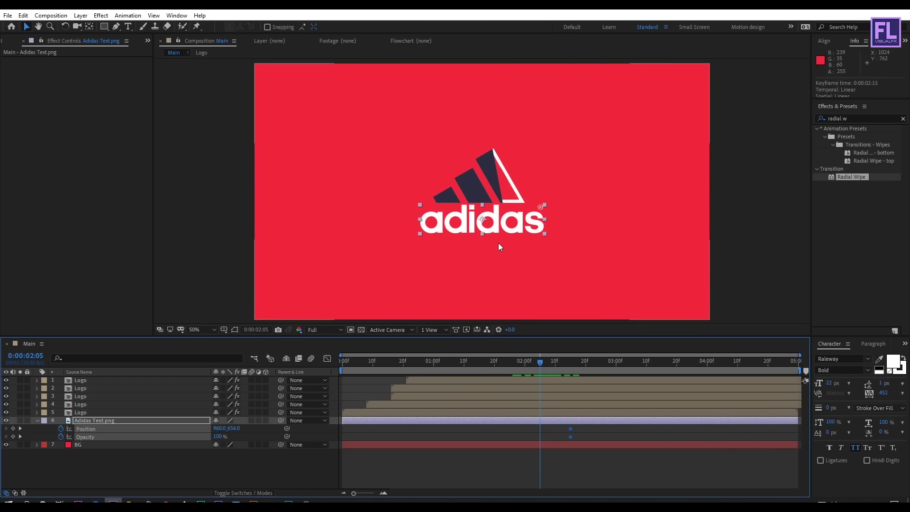
At 0:00:02:05, lower the adidas text to Position 960, 774 and set its Opacity to 0%
drag(502, 228, 504, 256)
click(217, 436)
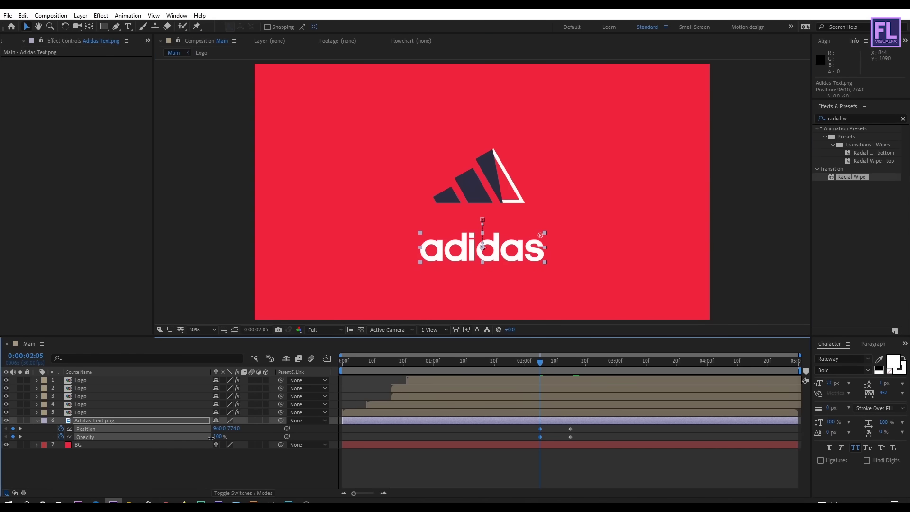
text(0)
key(Return)
Easy-ease the text's Position and Opacity keyframes and move the last Opacity keyframe earlier to about 0:00:02:13
drag(579, 428, 516, 437)
key(F9)
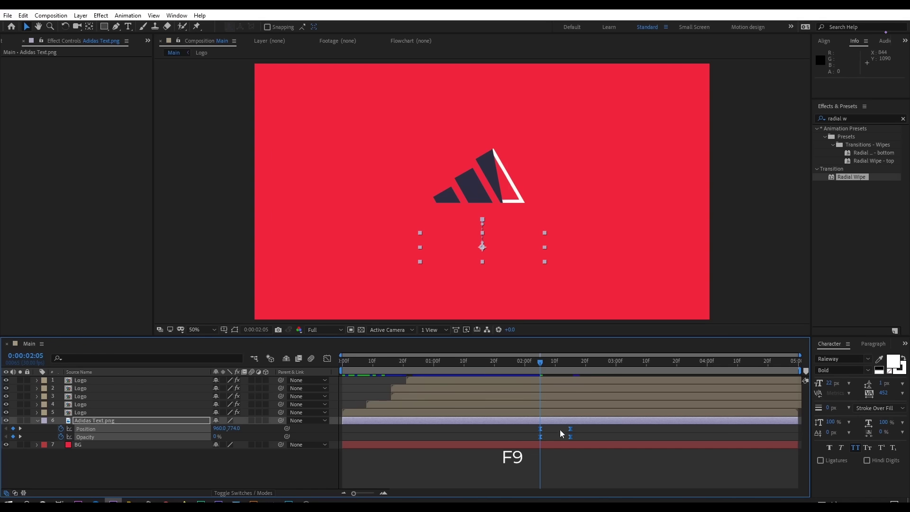
click(580, 437)
click(570, 436)
Reshape the text's Position speed graph into a fast start with a slow finish, preview it, and close the graph view
drag(570, 436, 531, 427)
click(522, 428)
click(328, 359)
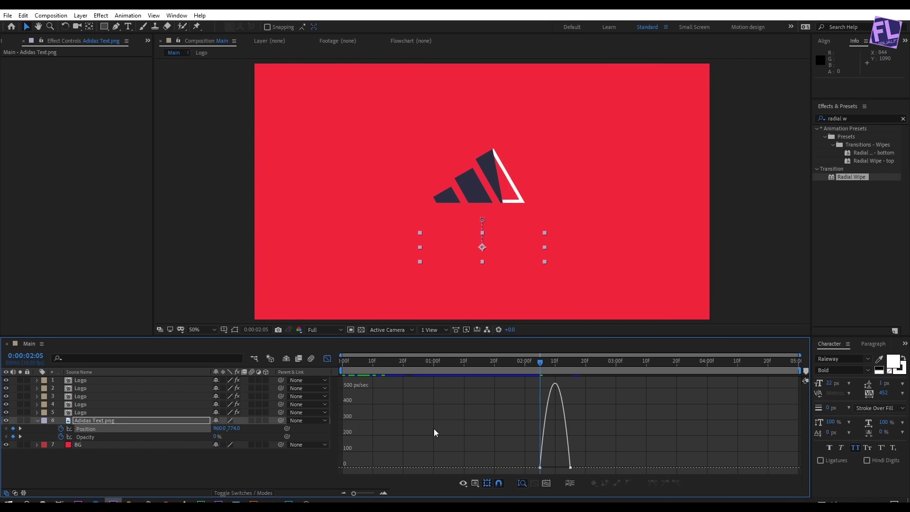
drag(354, 493, 373, 494)
drag(710, 471, 601, 468)
click(606, 469)
key(ctrl+a)
key(space)
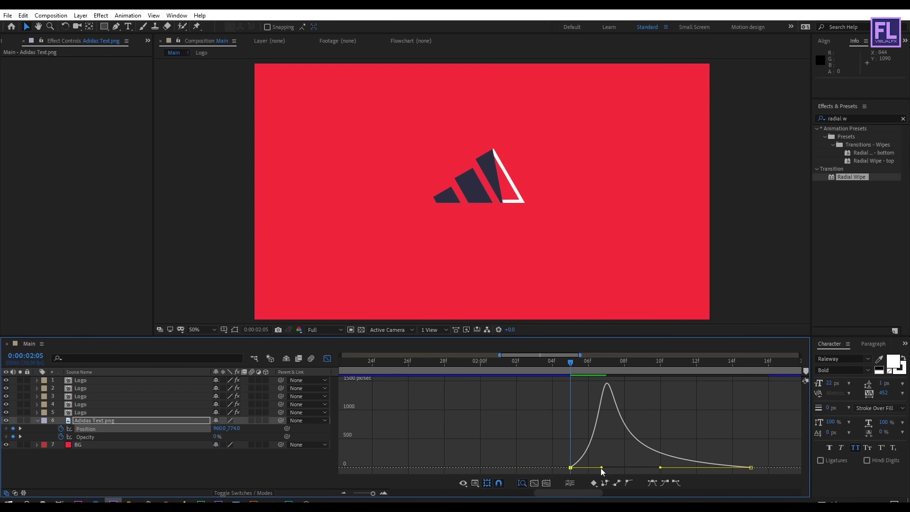
key(space)
drag(373, 493, 346, 489)
click(328, 358)
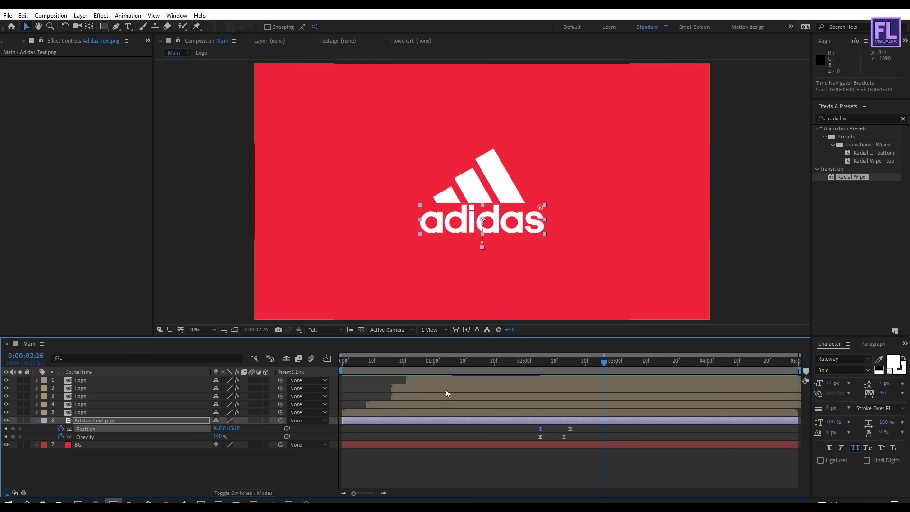
Move the text's last Position and Opacity keyframes later together, with Position ending at 0:00:02:26, and check the playback
mouse_move(599, 428)
mouse_down()
mouse_move(553, 437)
mouse_move(587, 432)
mouse_up()
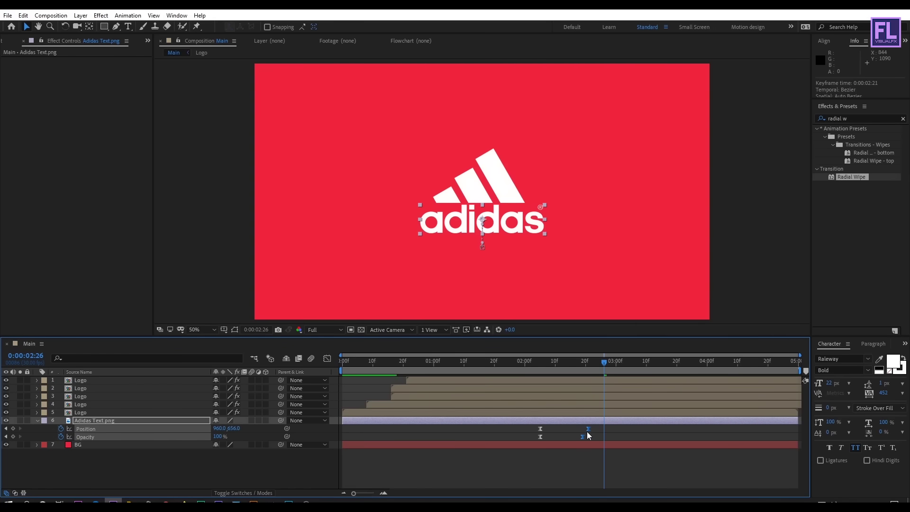
click(524, 363)
key(space)
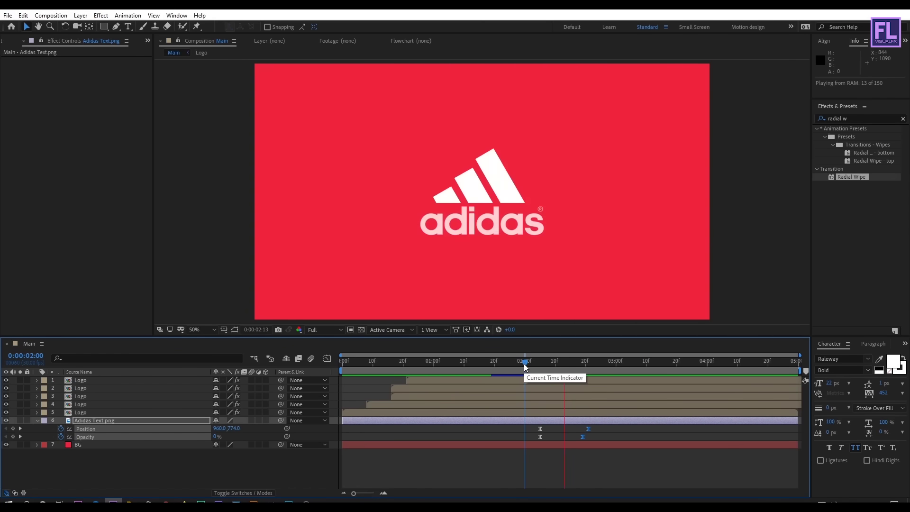
click(428, 363)
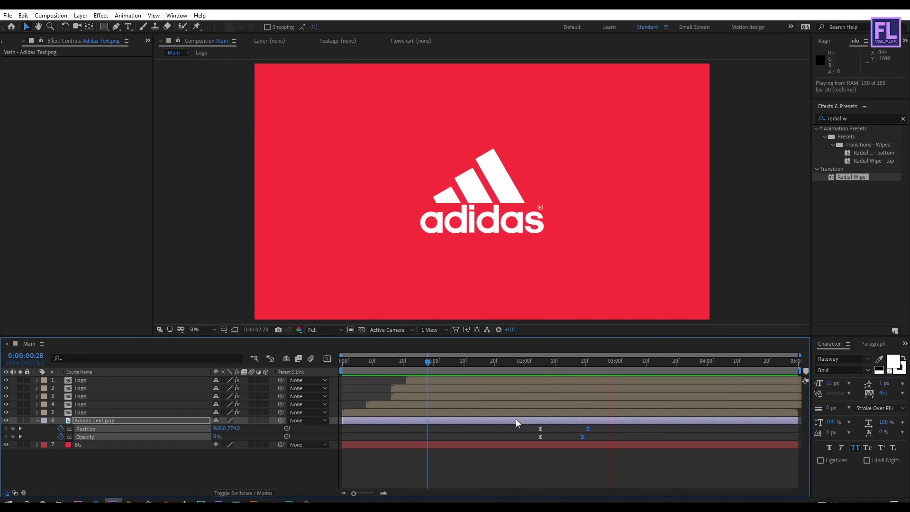
click(540, 362)
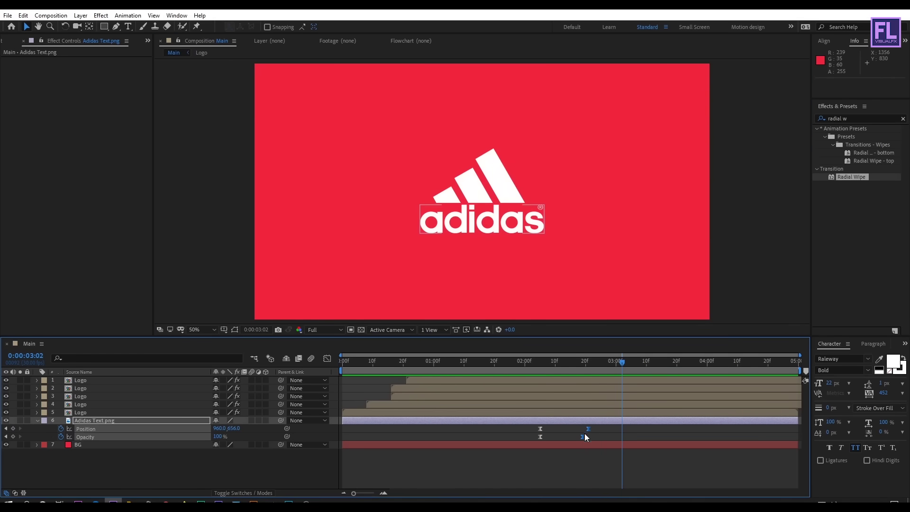
drag(588, 428, 604, 429)
key(space)
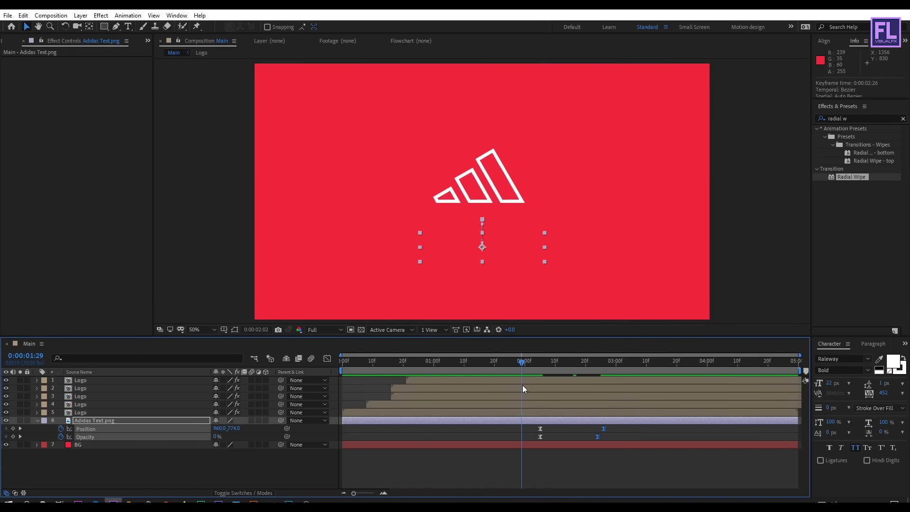
key(space)
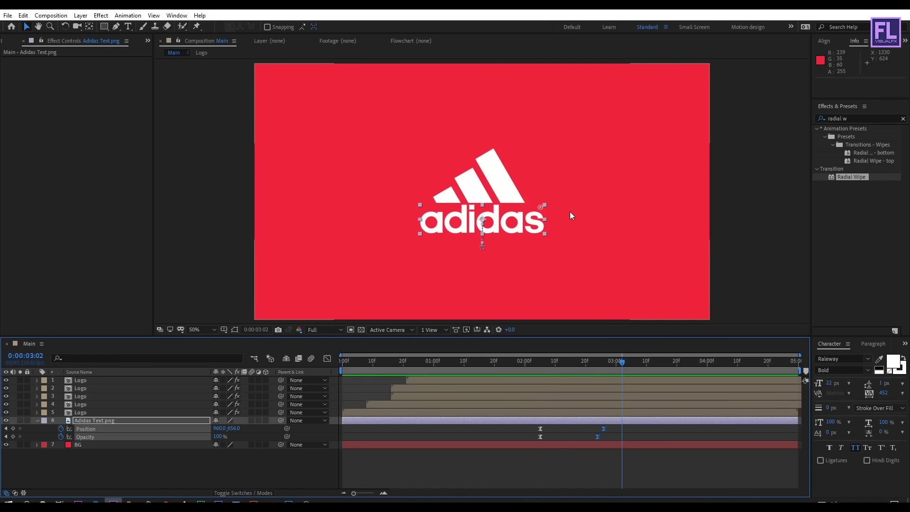
Collapse the Adidas Text.png properties and add a null object to the Main composition
click(37, 420)
click(121, 459)
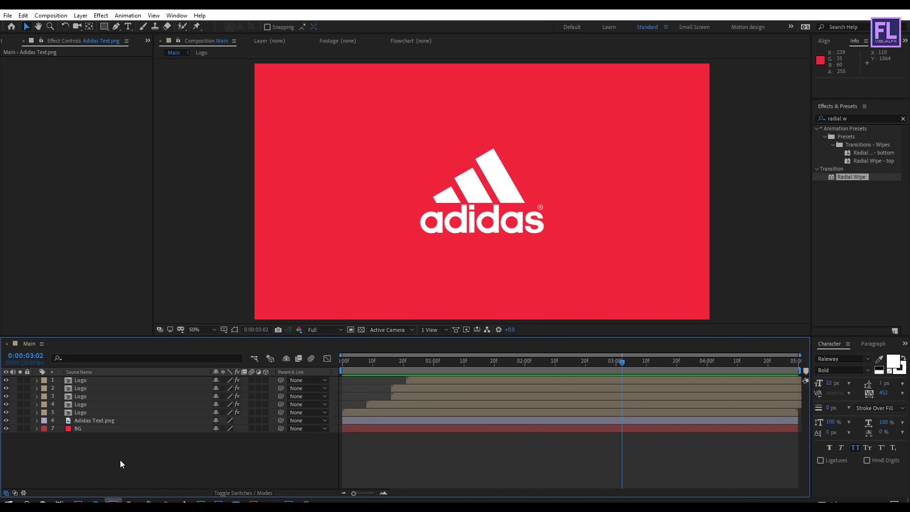
right_click(98, 453)
mouse_move(204, 350)
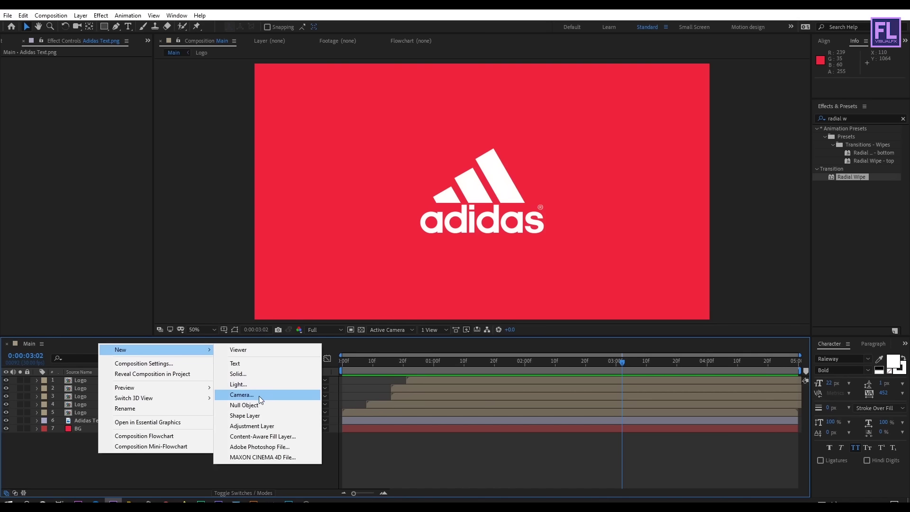
click(244, 404)
Parent all five Logo layers and the Adidas Text.png layer to Null 1
shift+click(112, 428)
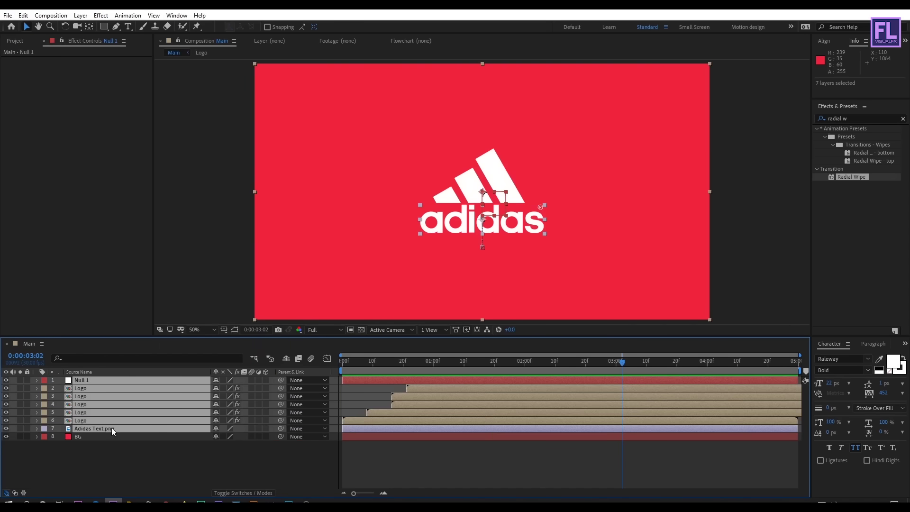
ctrl+click(90, 380)
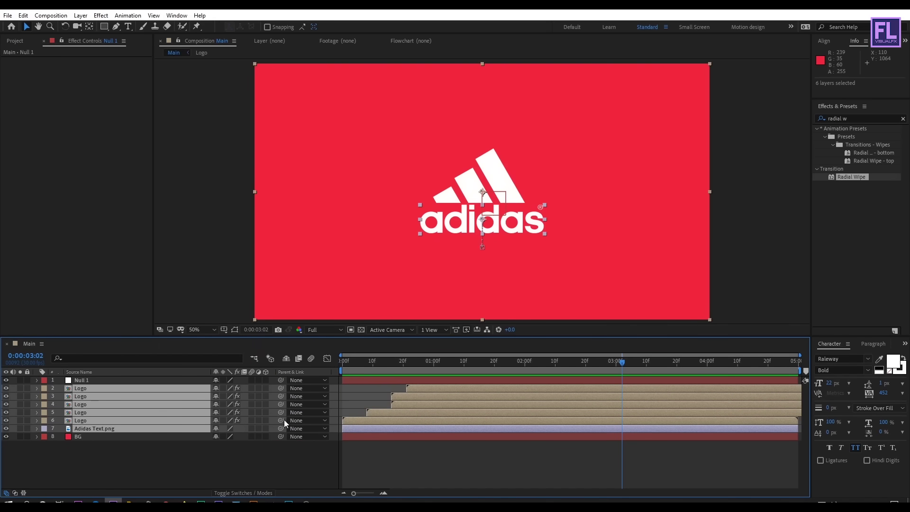
drag(282, 426, 94, 379)
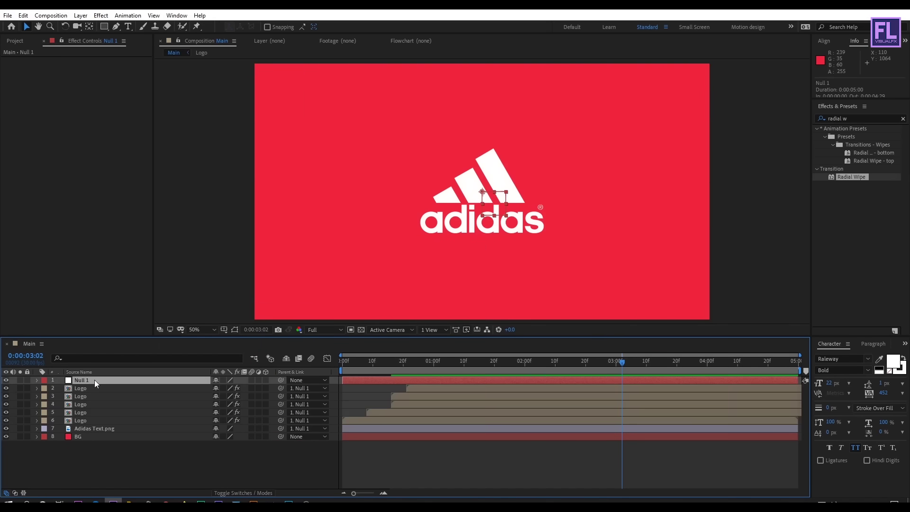
Keyframe Null 1's Scale from 170% at 0:00:02:02 to 100% at 0:00:02:16
drag(603, 360, 530, 362)
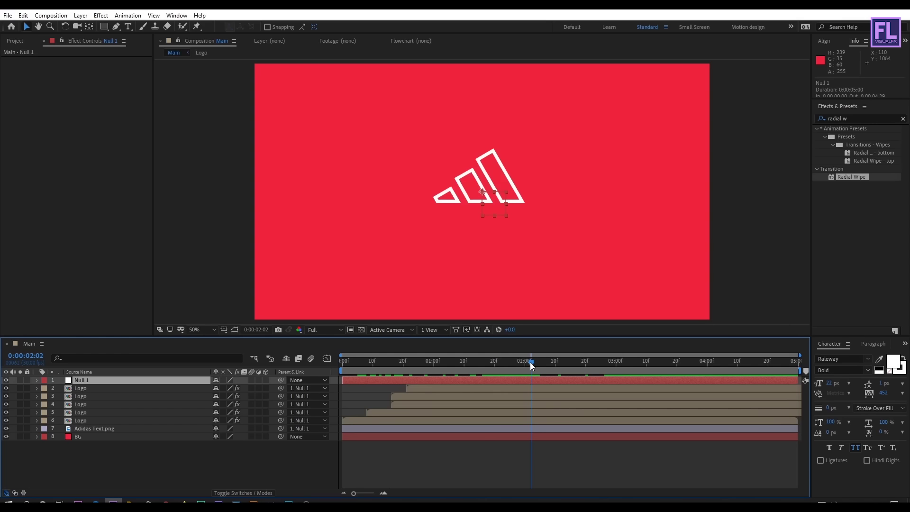
key(s)
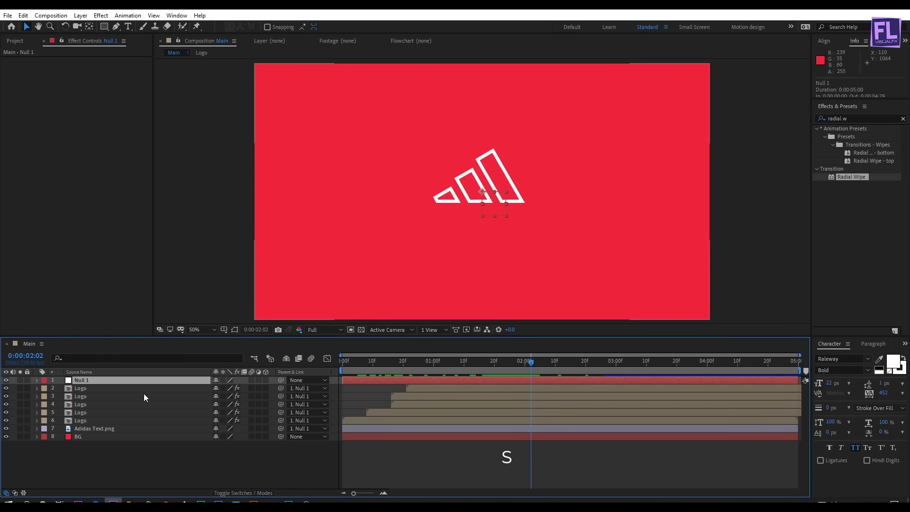
click(61, 388)
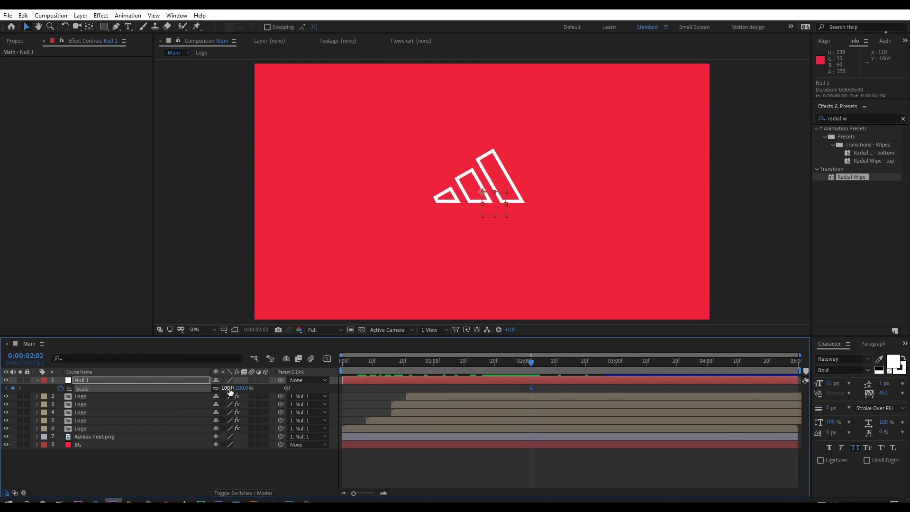
drag(231, 388, 258, 385)
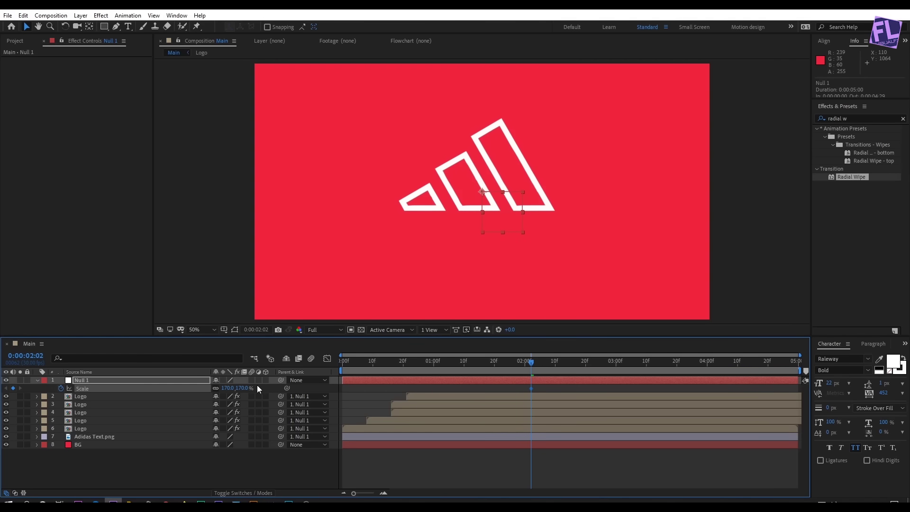
drag(533, 363, 576, 375)
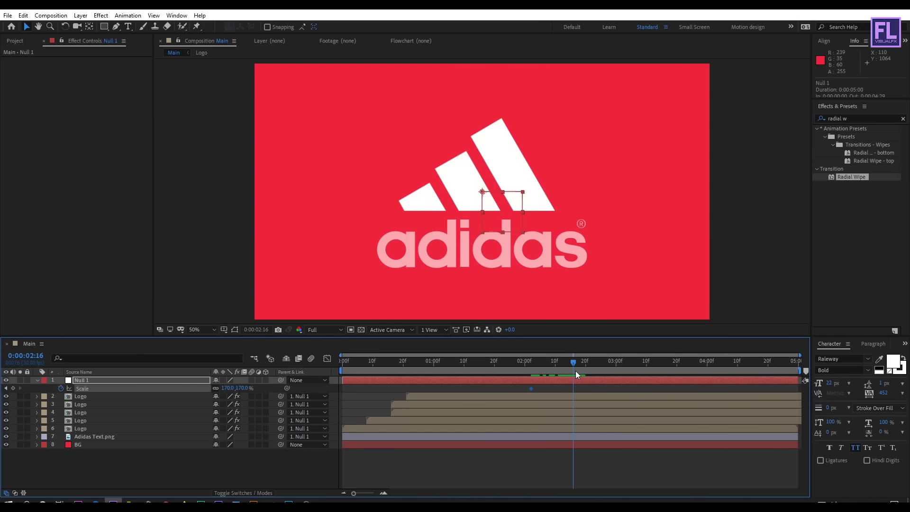
click(238, 389)
text(100)
key(Return)
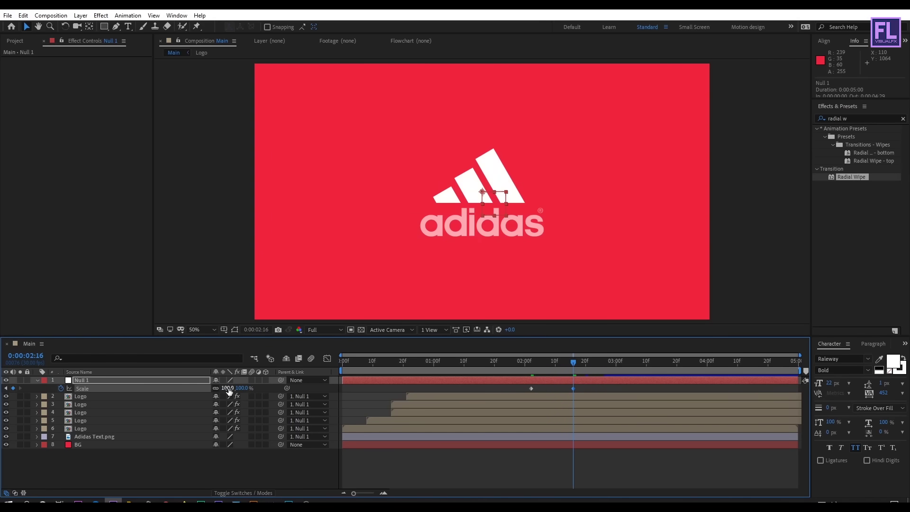
Easy-ease both Scale keyframes of Null 1, reshape their speed graph into a fast start with a slow finish, and preview the animation
drag(581, 387, 503, 385)
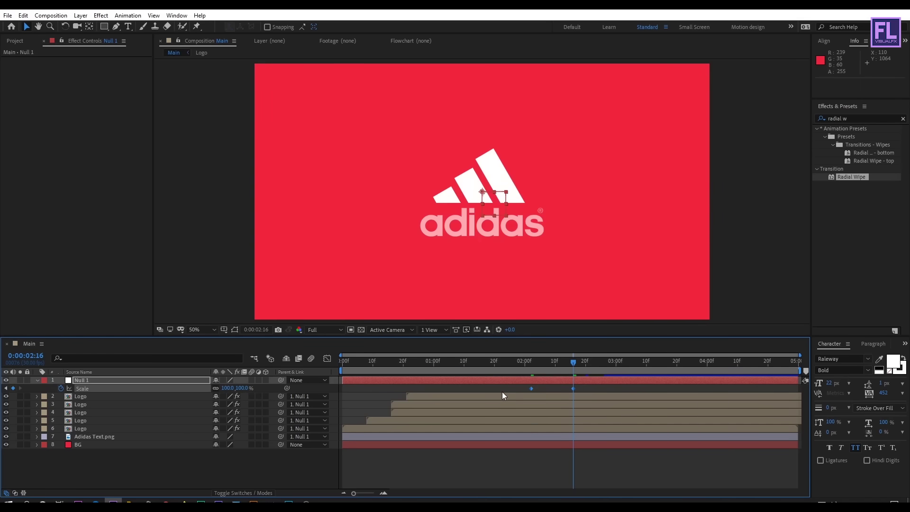
key(F9)
click(327, 359)
drag(610, 414, 535, 384)
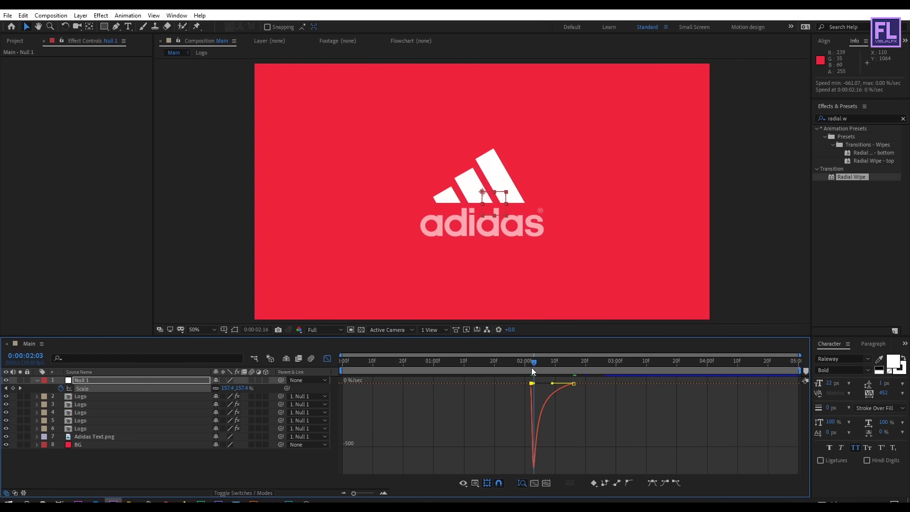
click(530, 369)
key(space)
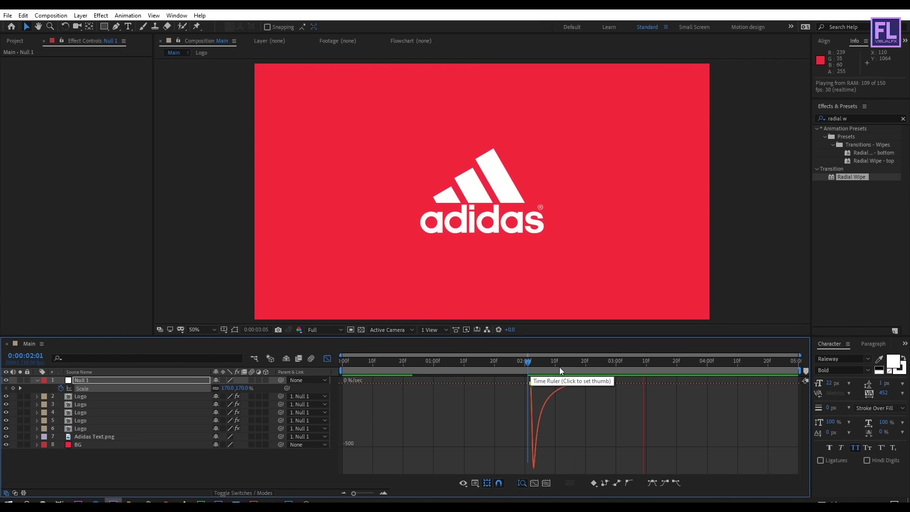
key(space)
click(327, 358)
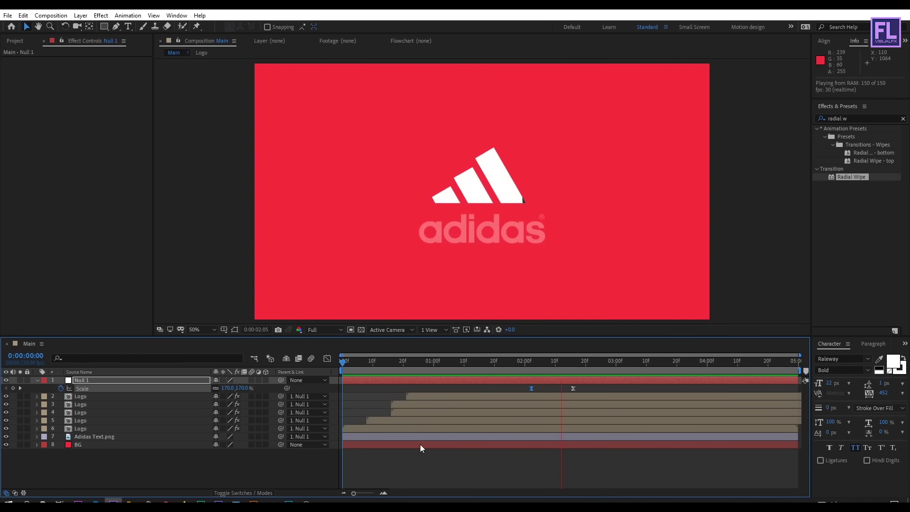
drag(566, 365, 301, 388)
key(space)
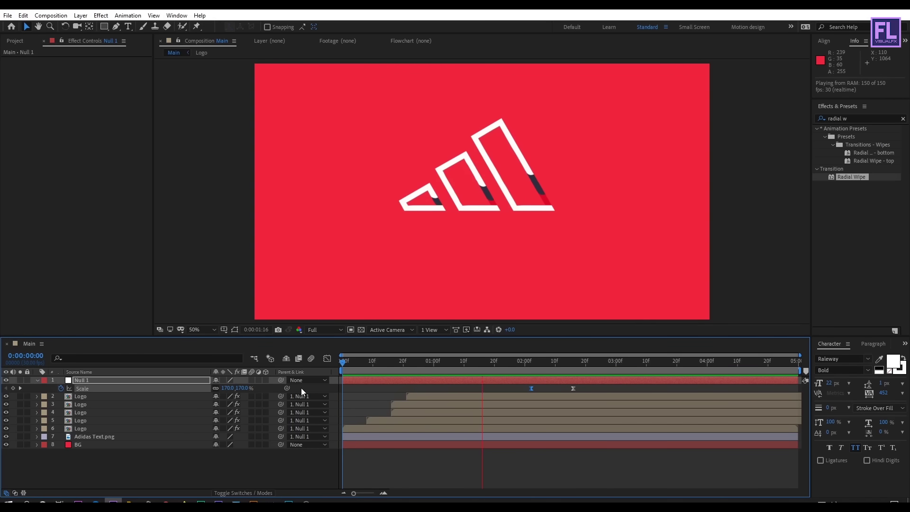
key(space)
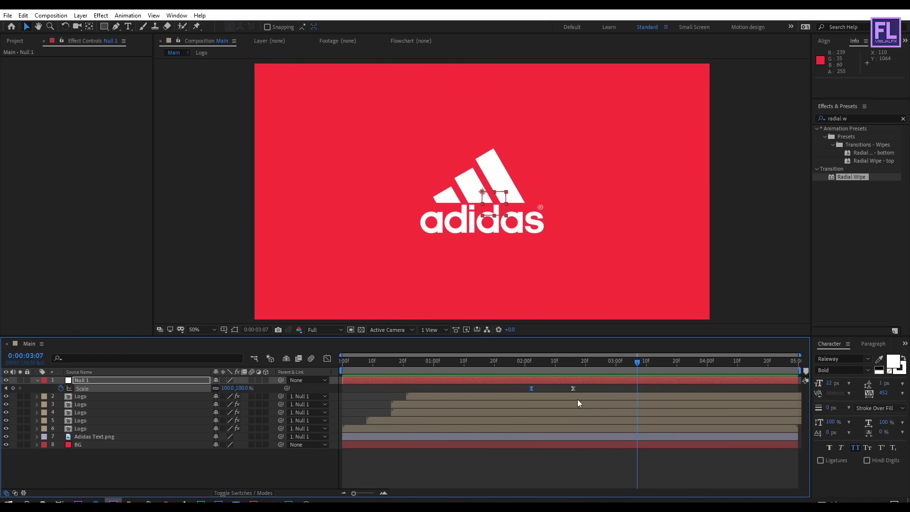
Move Null 1's last Scale keyframe earlier to 0:00:02:11, check the playback from the start, and collapse the layer's properties
drag(574, 388, 560, 387)
click(525, 371)
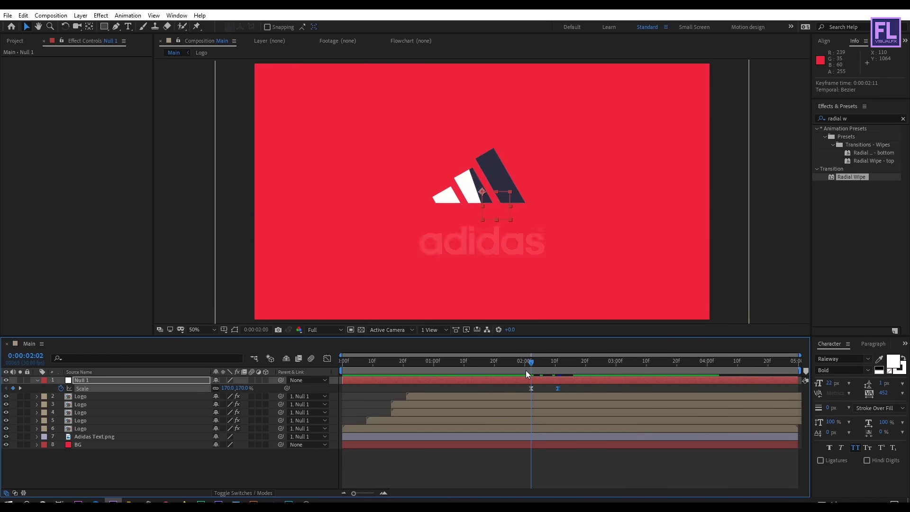
key(space)
key(Home)
key(space)
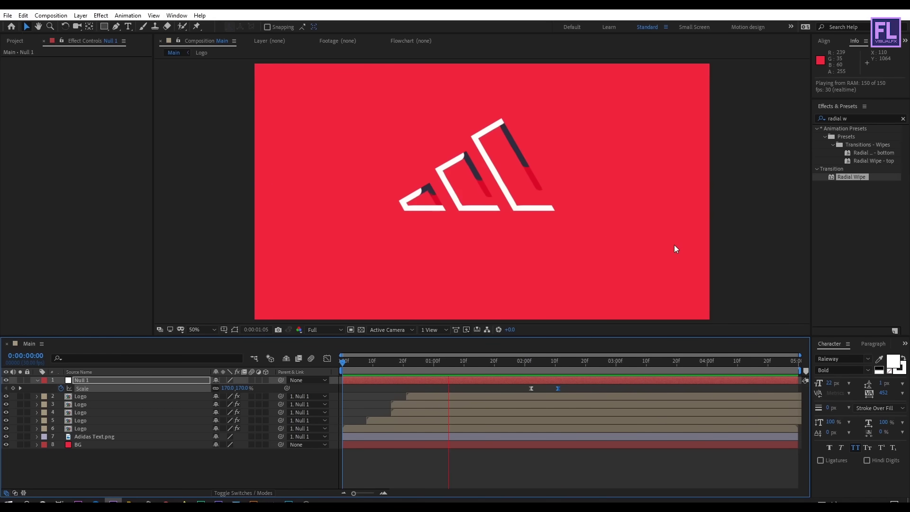
key(space)
click(38, 380)
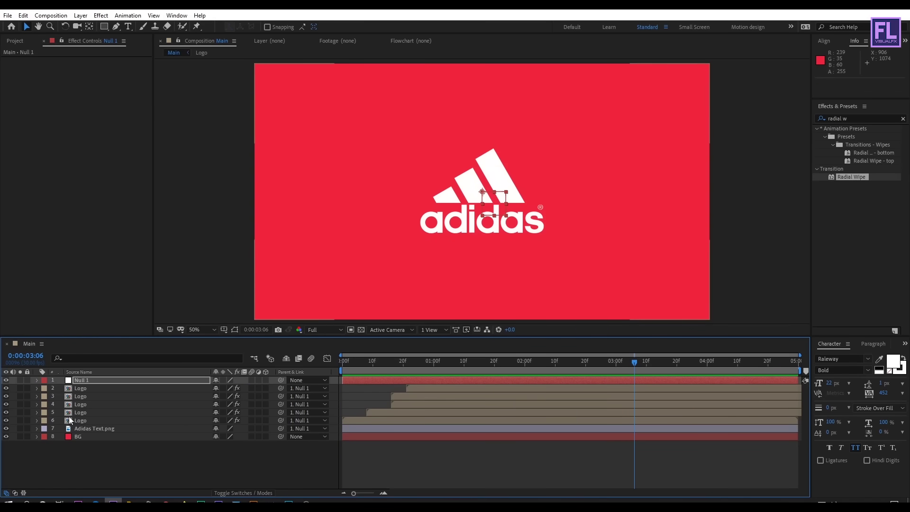
Pre-compose Null 1, the five Logo layers and Adidas Text.png as "Logo Animation", moving all attributes into the new composition
click(95, 428)
shift+click(92, 382)
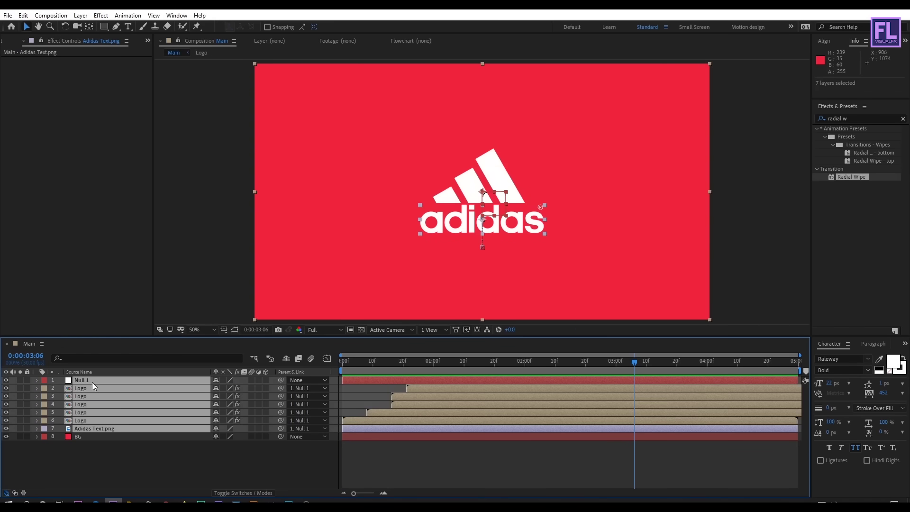
right_click(79, 396)
click(113, 354)
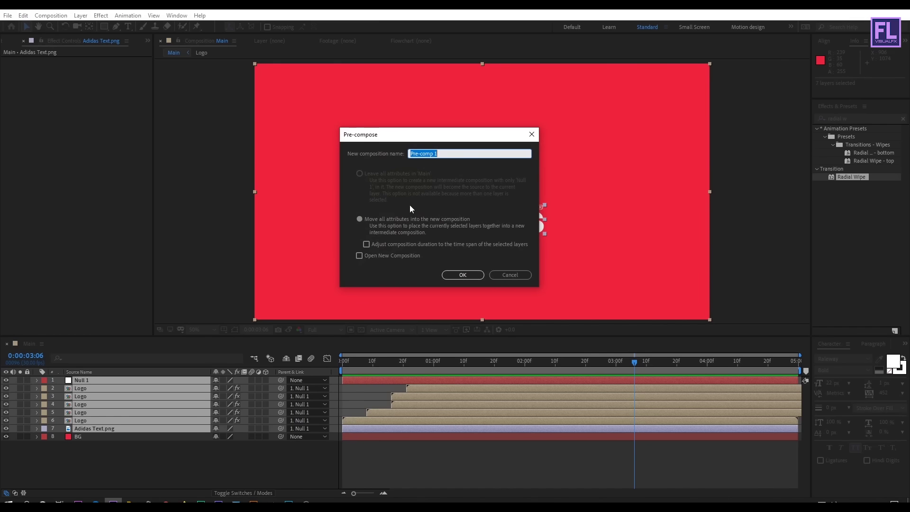
text(Logo Animation)
click(382, 221)
click(460, 275)
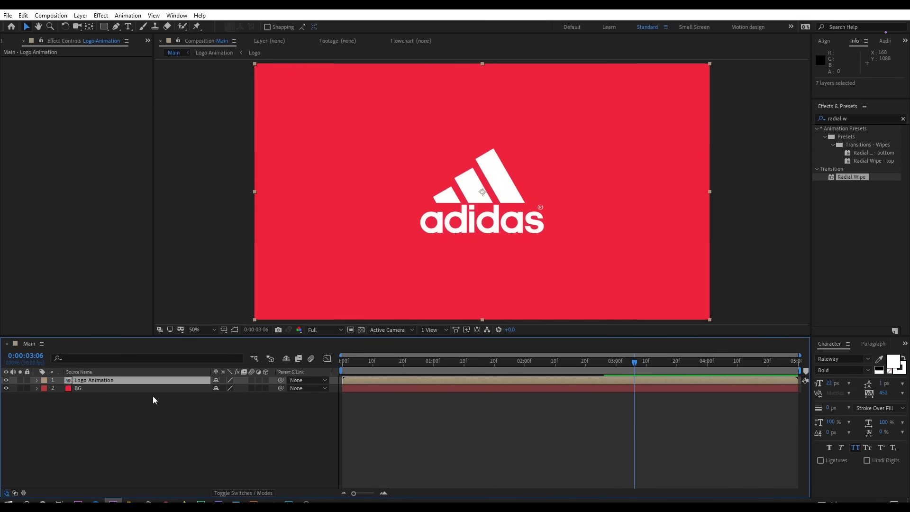
Duplicate the Logo Animation layer and select the lower copy
click(148, 413)
click(104, 383)
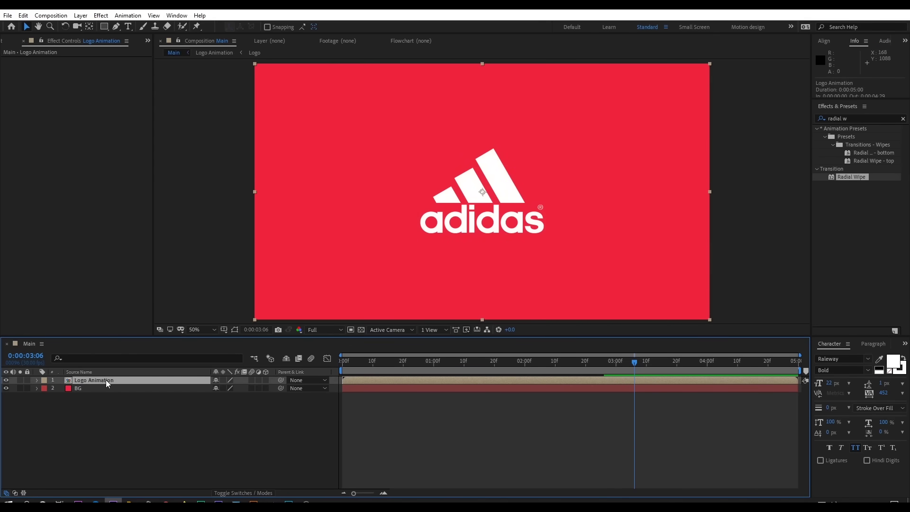
key(ctrl+d)
click(106, 389)
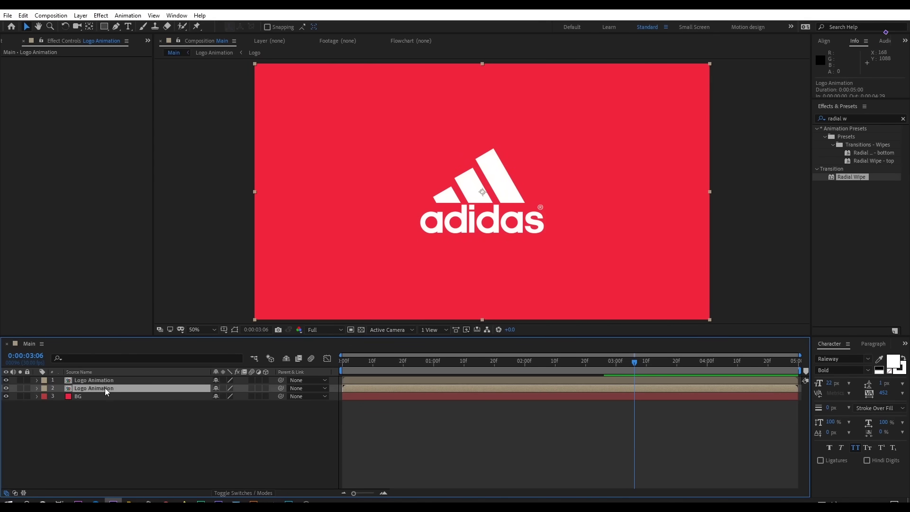
Apply the Fill effect to the lower Logo Animation layer and set its color to black
click(839, 119)
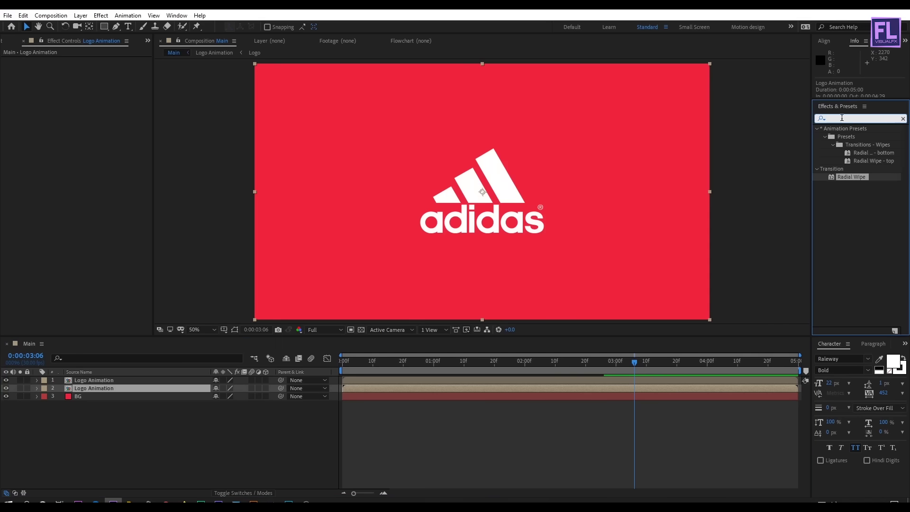
text(fill)
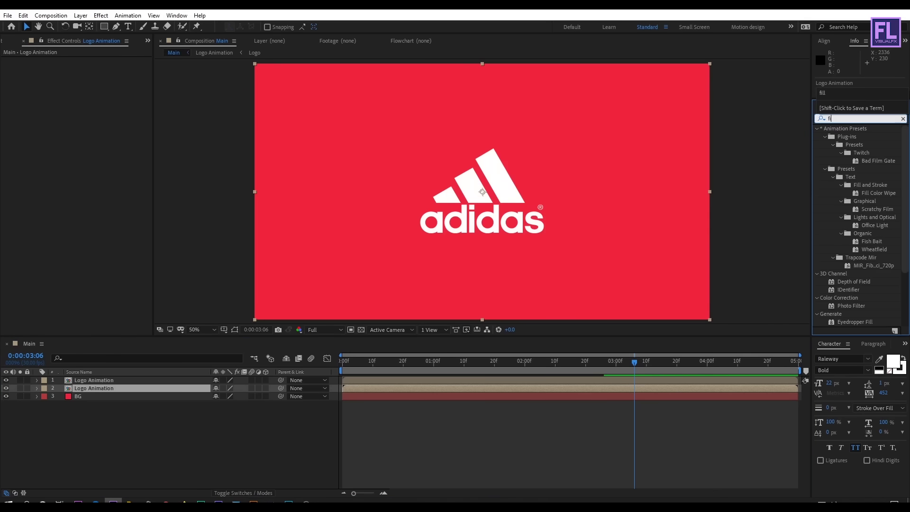
drag(850, 186, 98, 390)
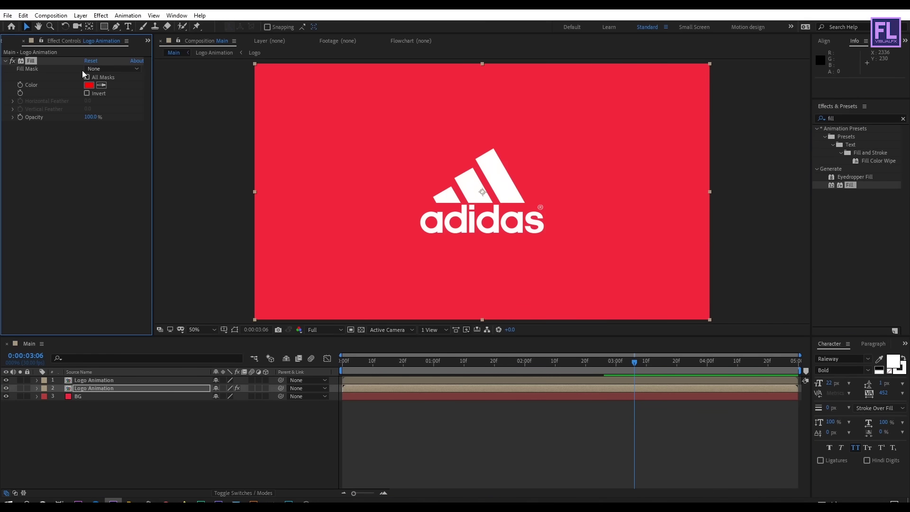
click(88, 85)
drag(554, 259, 259, 182)
click(430, 194)
Find the CC Radial Fast Blur effect and apply it to the lower Logo Animation layer
click(859, 117)
text(cc rad)
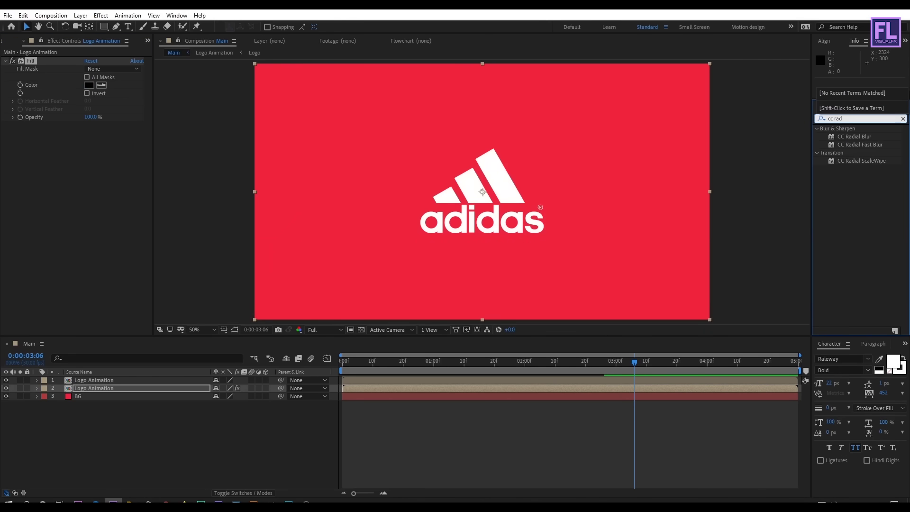
click(860, 146)
drag(867, 149, 108, 390)
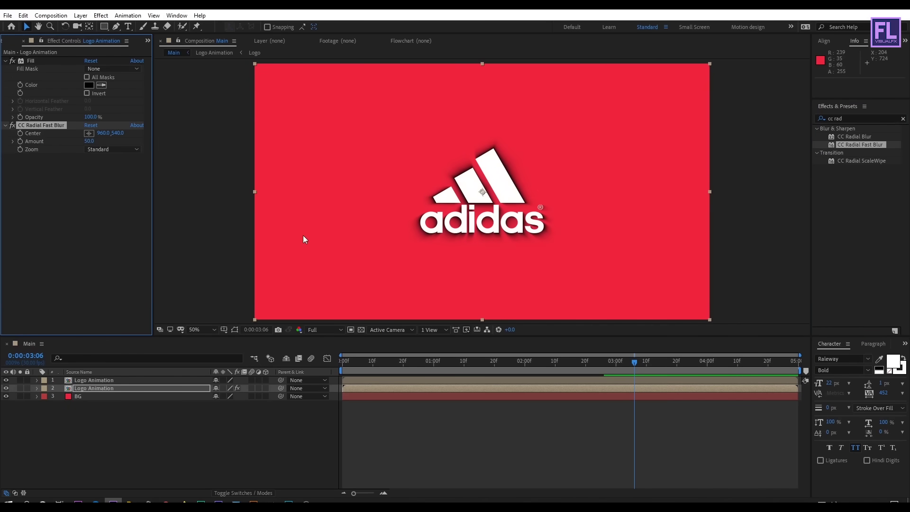
Place the CC Radial Fast Blur center above the frame at about 728, -132 and set its Amount to 90
scroll(602, 184, down, 2)
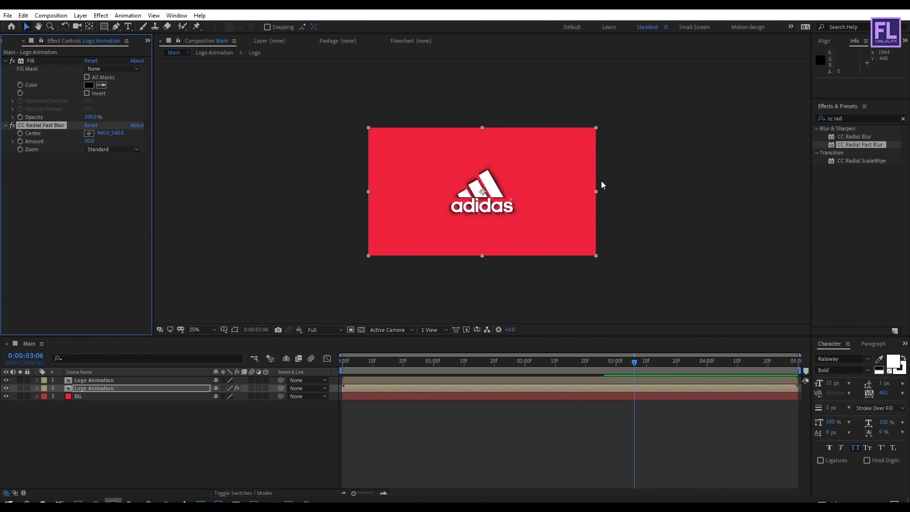
click(89, 134)
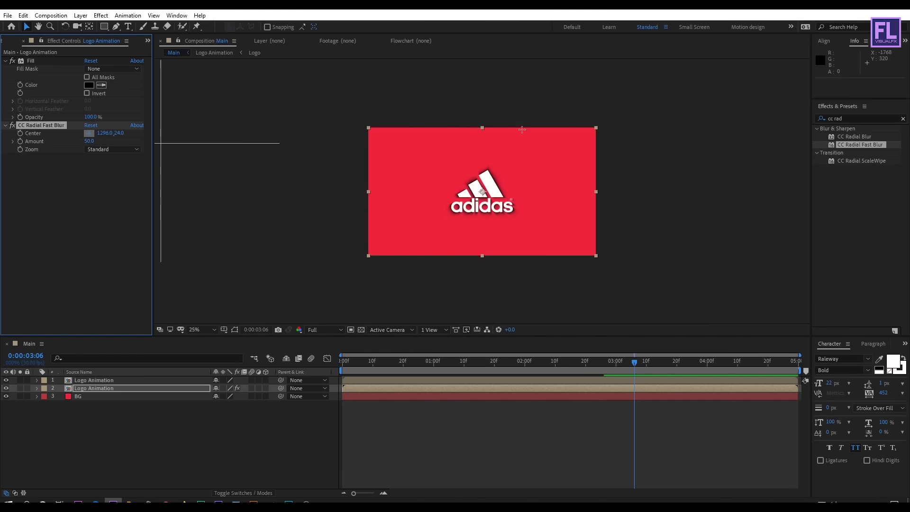
click(455, 111)
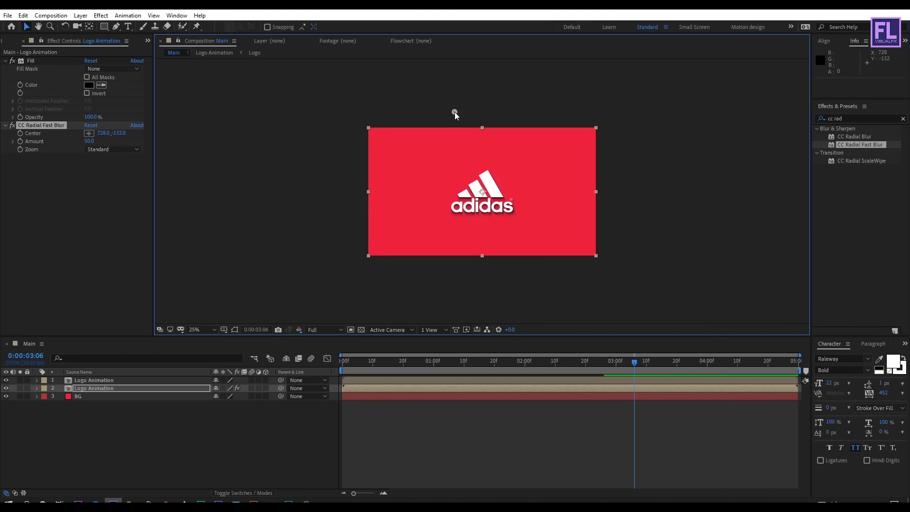
scroll(485, 155, up, 2)
click(89, 141)
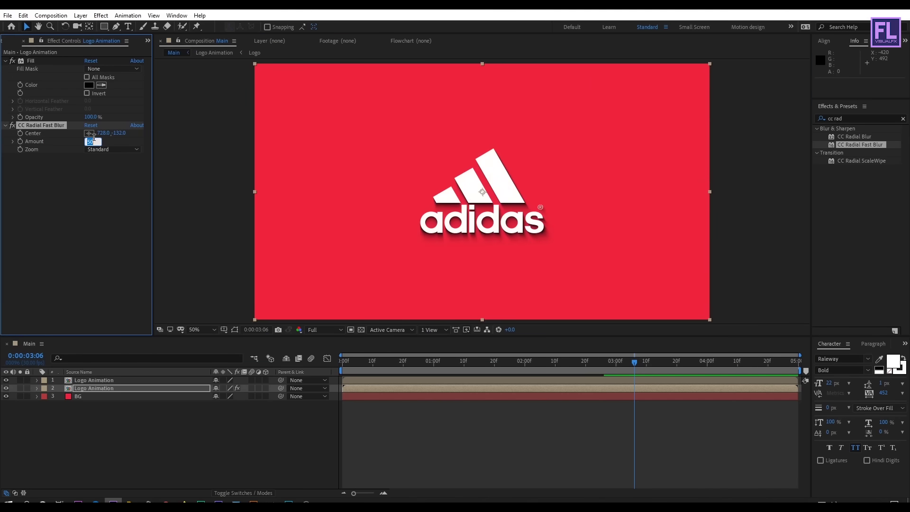
key(Return)
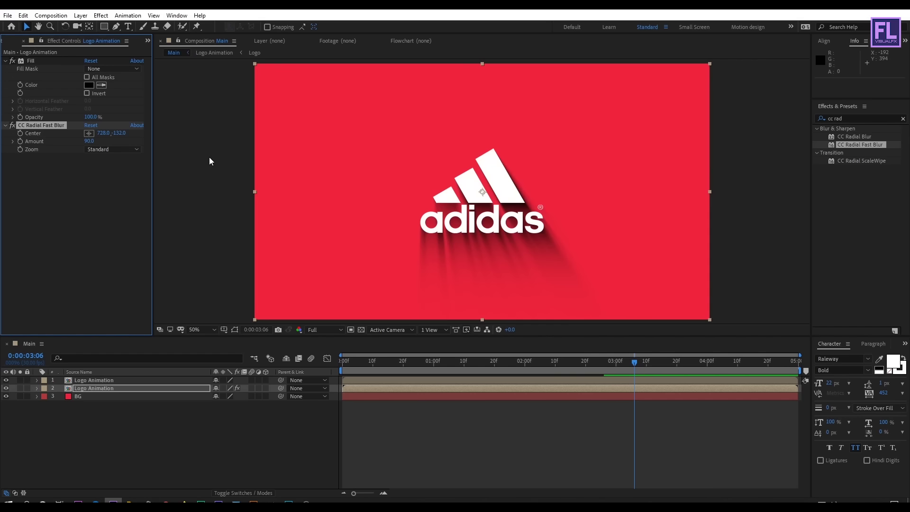
click(105, 179)
Set the Opacity of the lower Logo Animation layer to 50% and collapse its properties
click(96, 390)
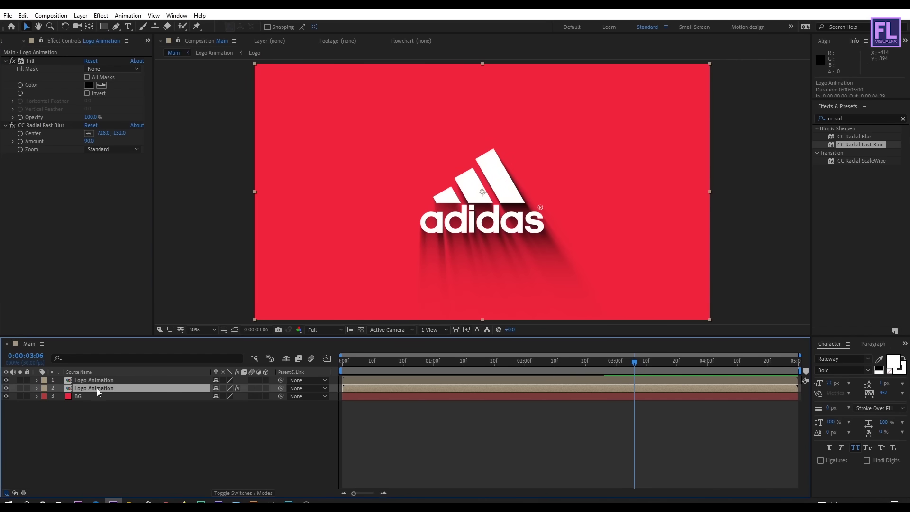
key(t)
drag(217, 396, 192, 399)
click(218, 397)
key(Return)
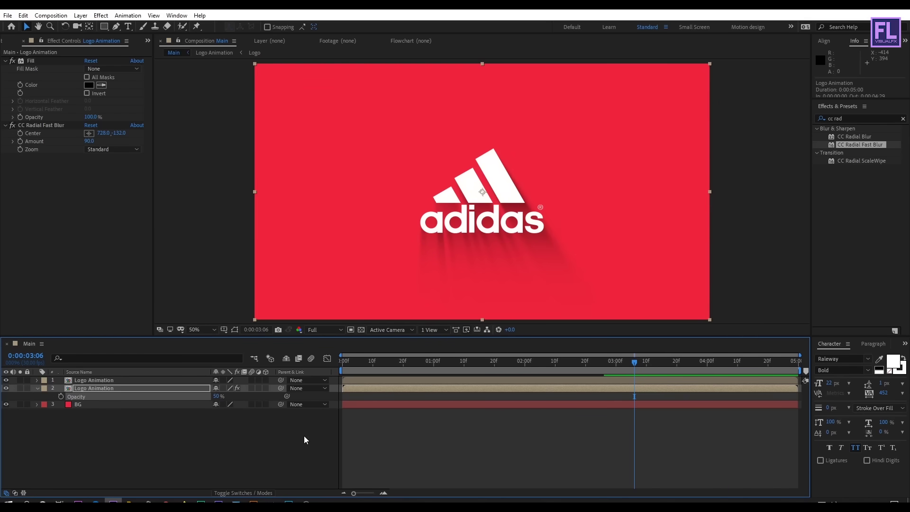
click(237, 441)
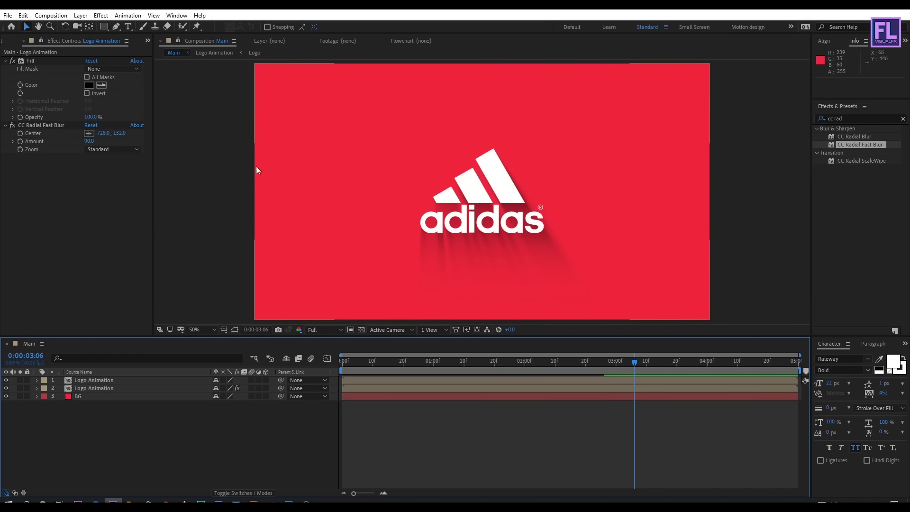
Move the CC Radial Fast Blur center to about 180, -152 so the shadow falls more diagonally, and fit the composition view
key(comma)
key(comma)
click(46, 125)
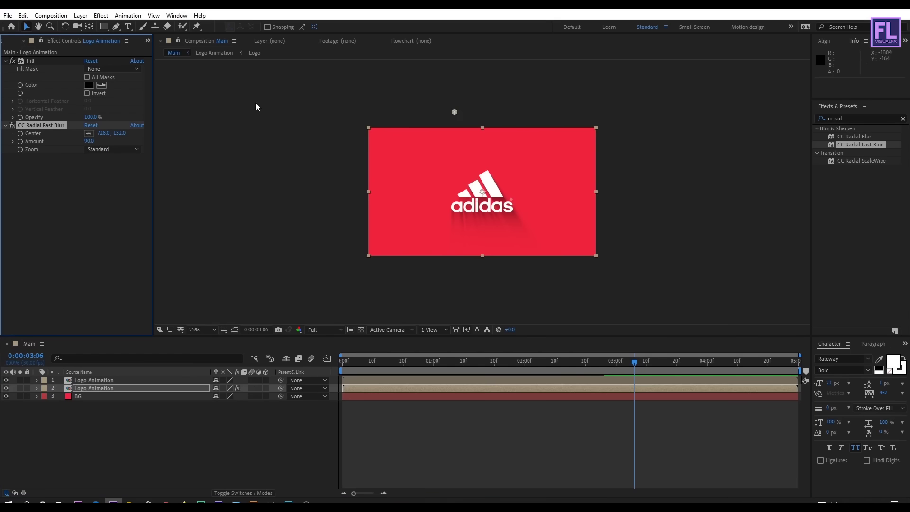
drag(454, 112, 391, 94)
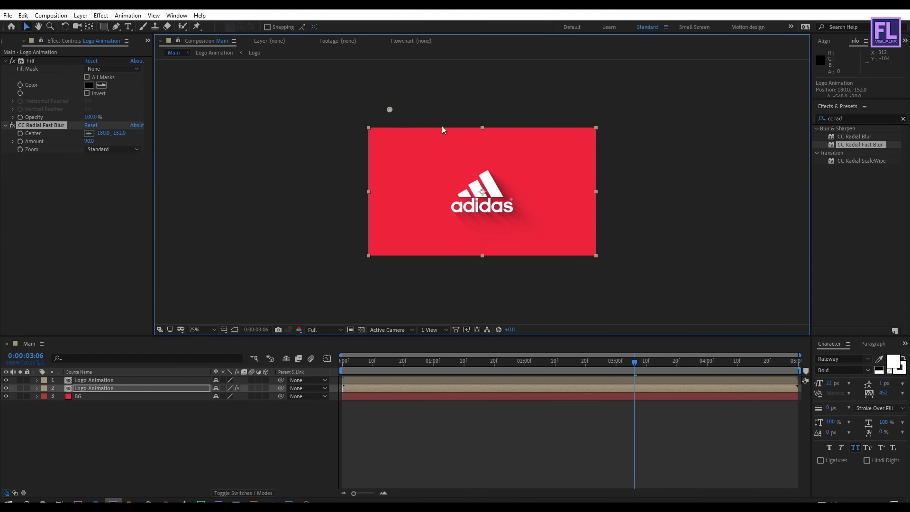
scroll(413, 121, up, 3)
scroll(413, 121, down, 2)
click(194, 330)
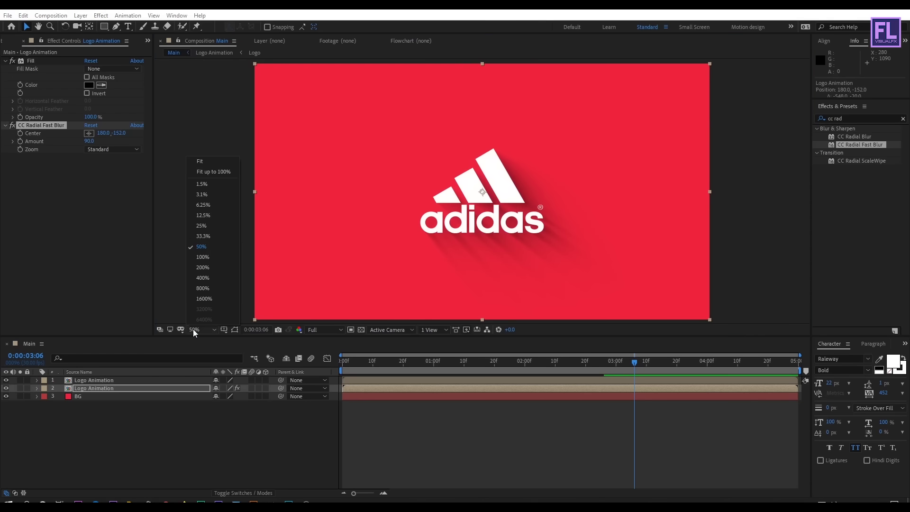
click(199, 161)
Preview the Main composition from the beginning with the logo shadow
click(152, 415)
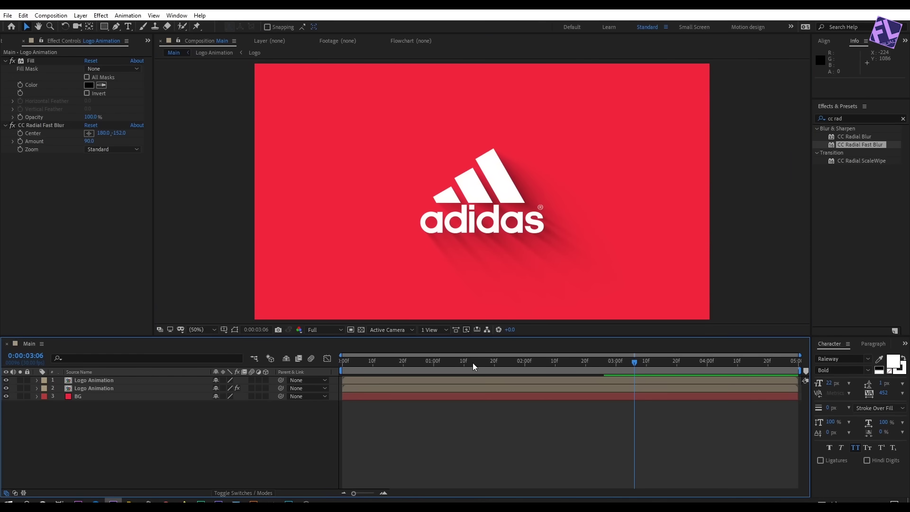
key(Home)
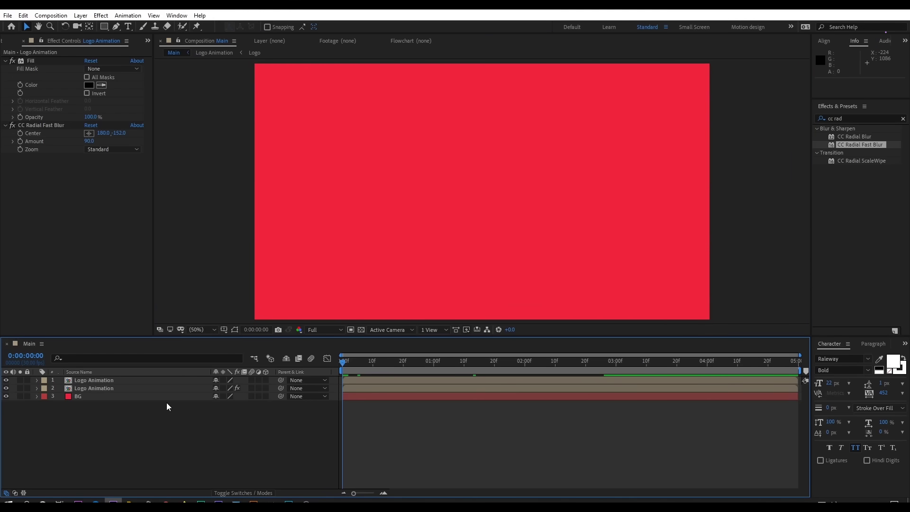
key(space)
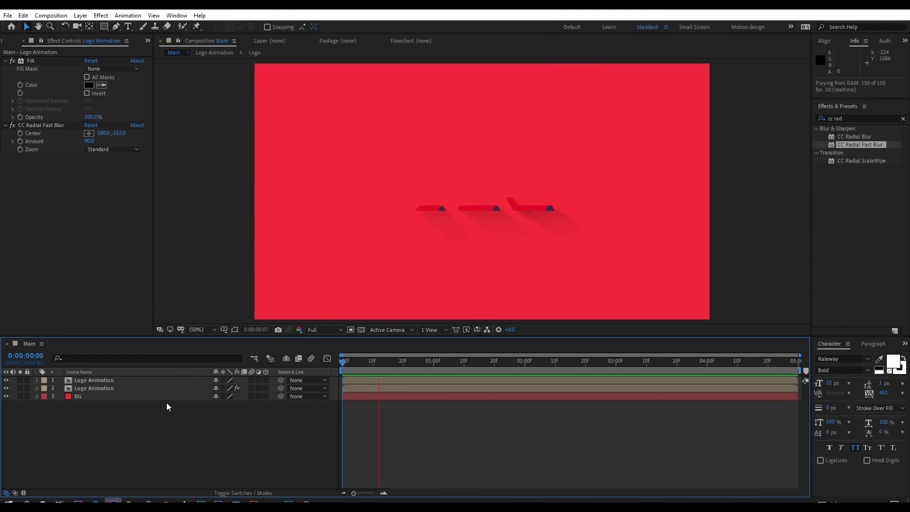